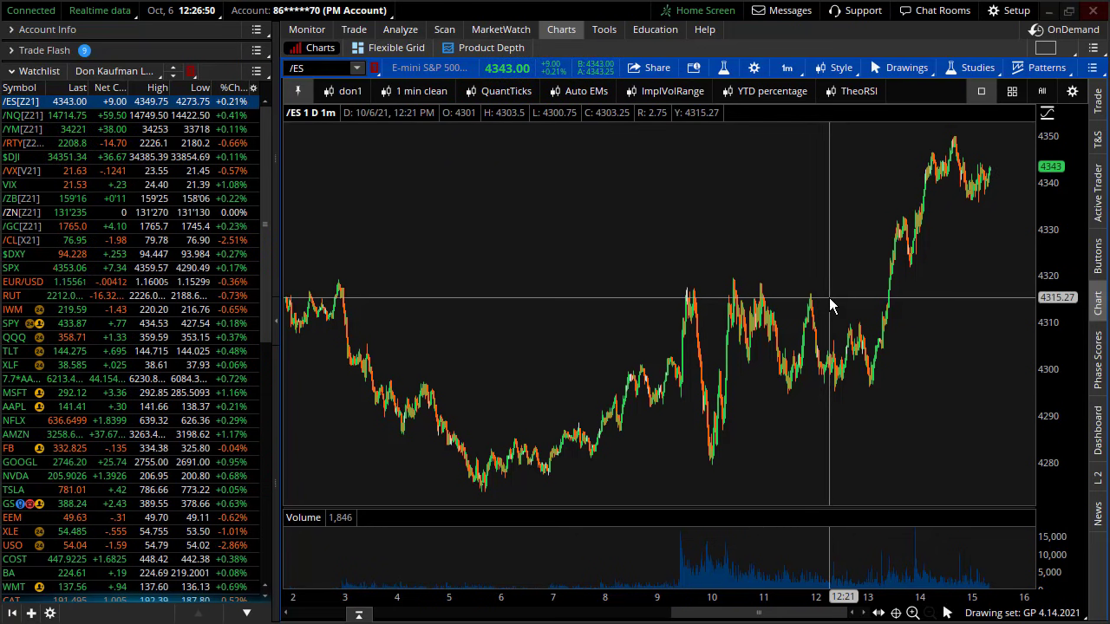
Switch the /ES chart to the 30-day, 1-hour time frame and zoom in on the most recent price action.
click(781, 71)
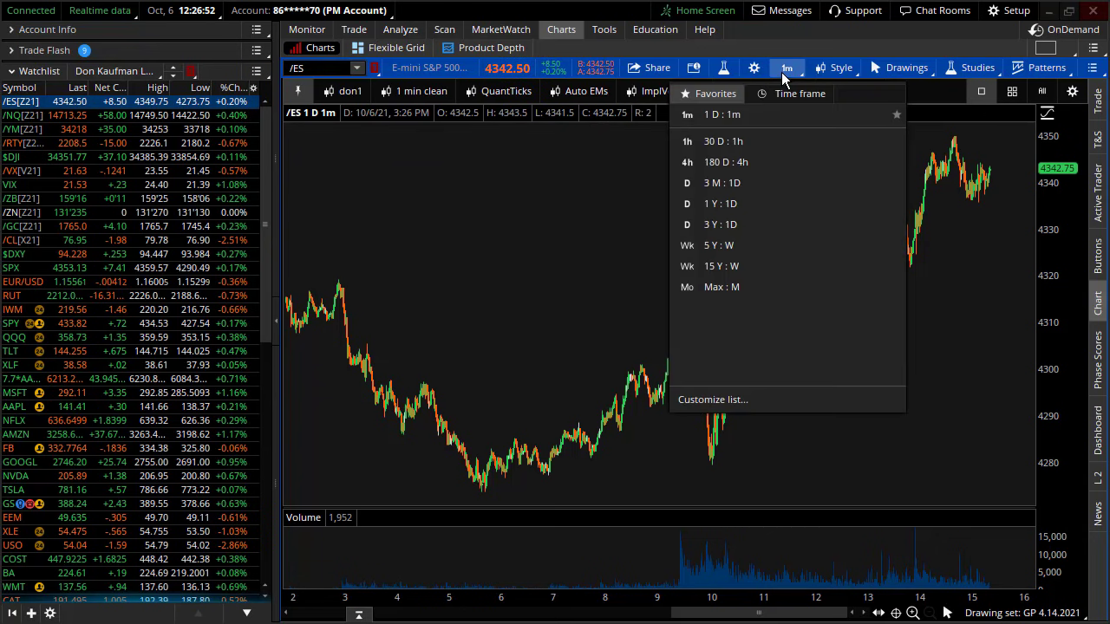
click(762, 144)
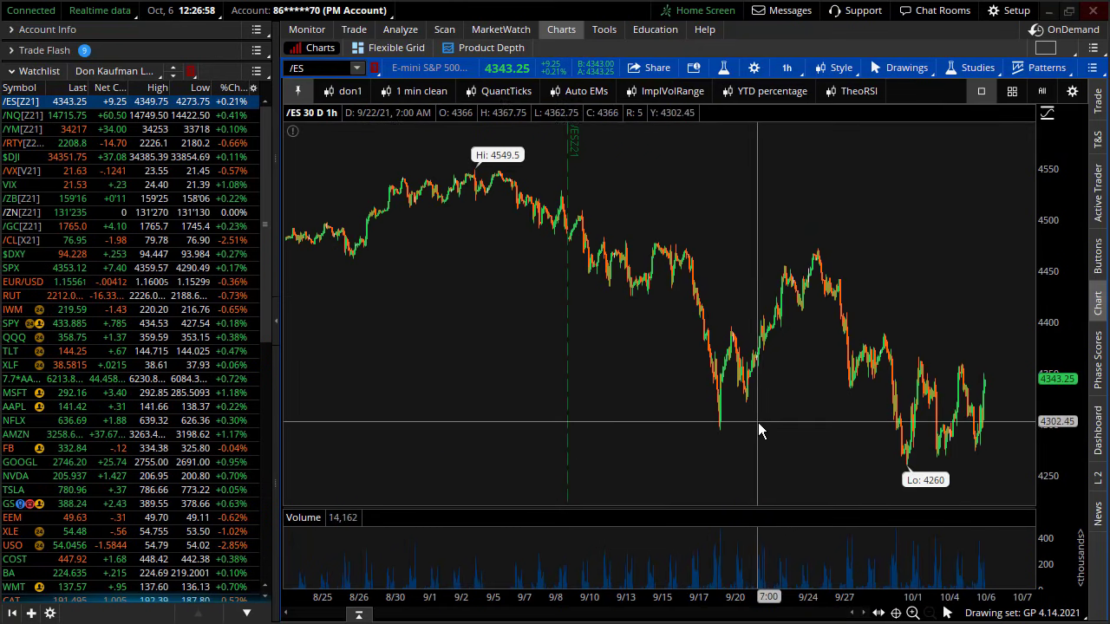
drag(802, 455, 1082, 466)
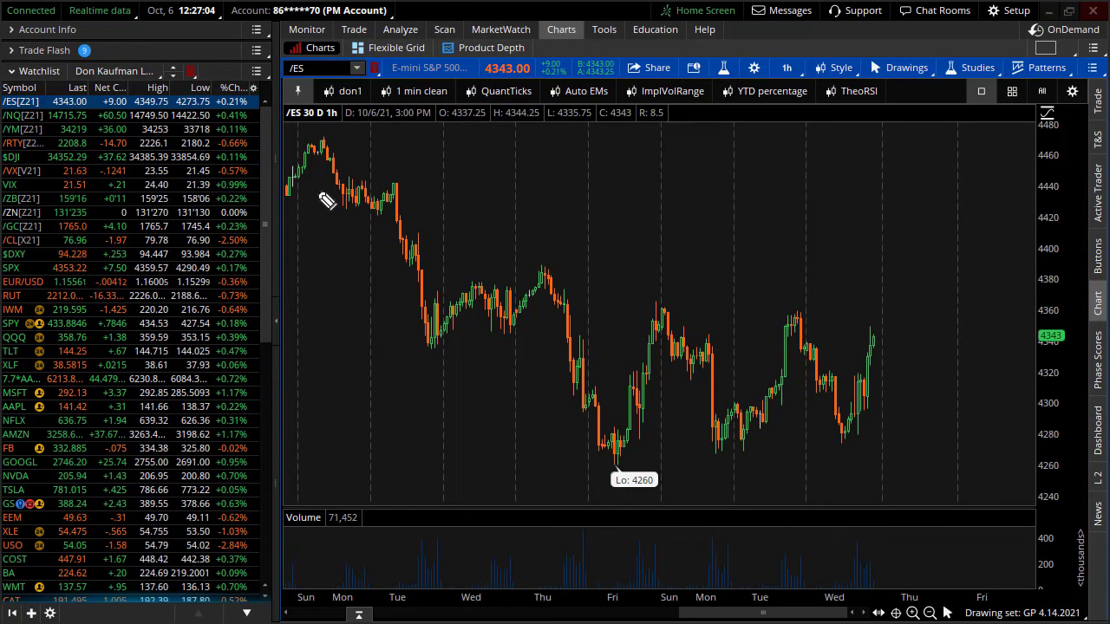
Trace the /ES price swings freehand from the upper-left peak through the latest candles, and clear the tracing.
drag(319, 142, 416, 285)
drag(531, 295, 576, 314)
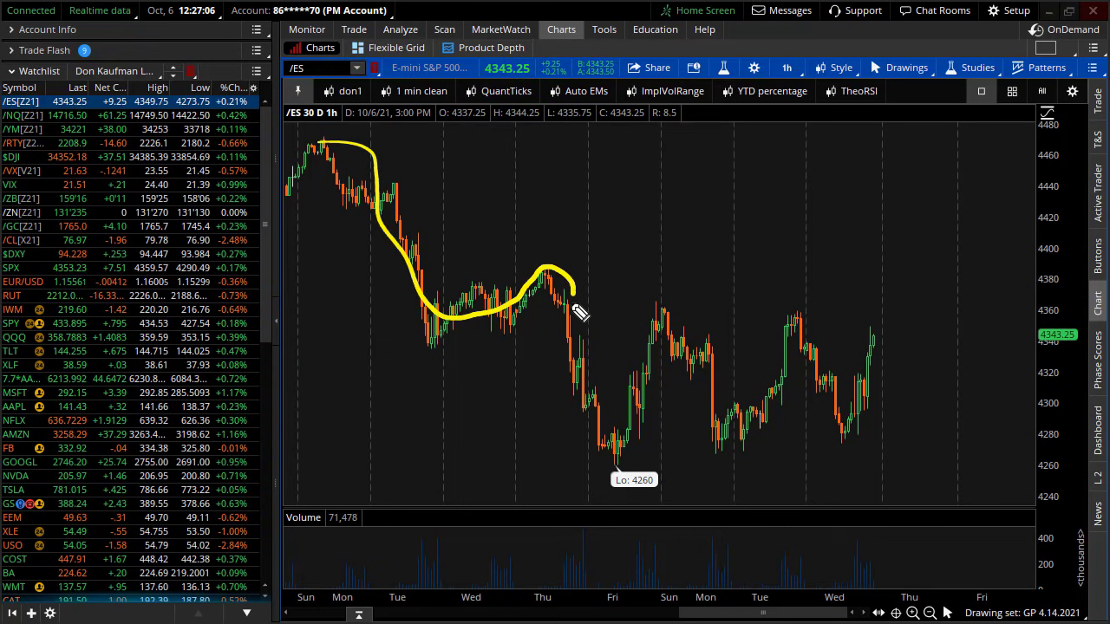
mouse_move(614, 396)
mouse_down()
mouse_move(640, 401)
mouse_move(676, 319)
mouse_move(692, 354)
mouse_up()
drag(719, 432, 746, 446)
drag(785, 395, 799, 328)
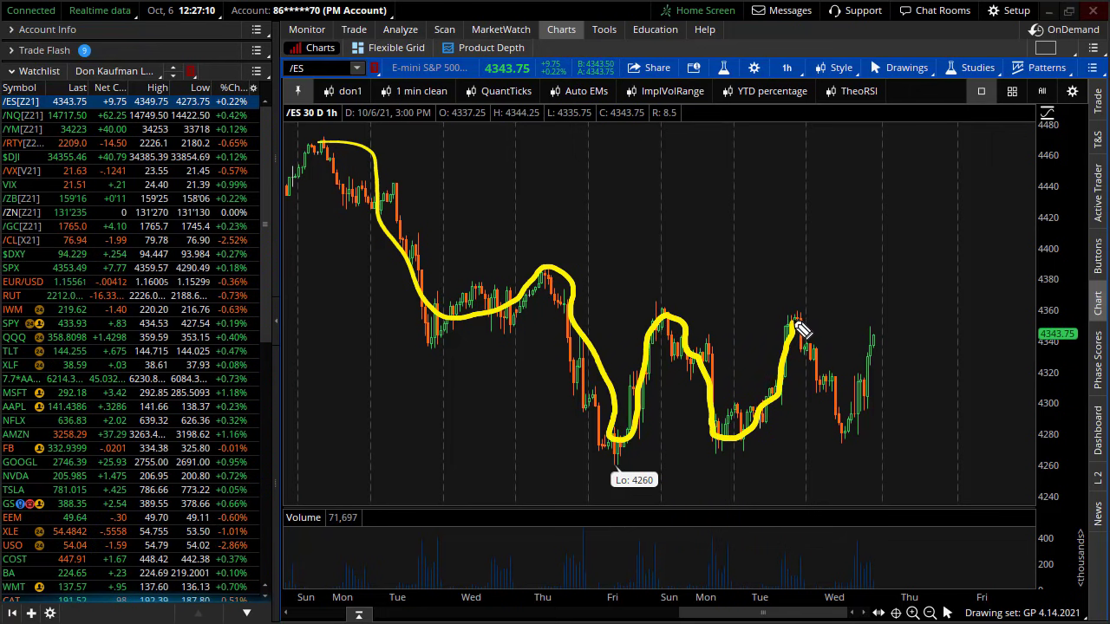
mouse_move(816, 364)
mouse_down()
mouse_move(833, 408)
mouse_move(879, 371)
mouse_up()
drag(882, 327, 883, 322)
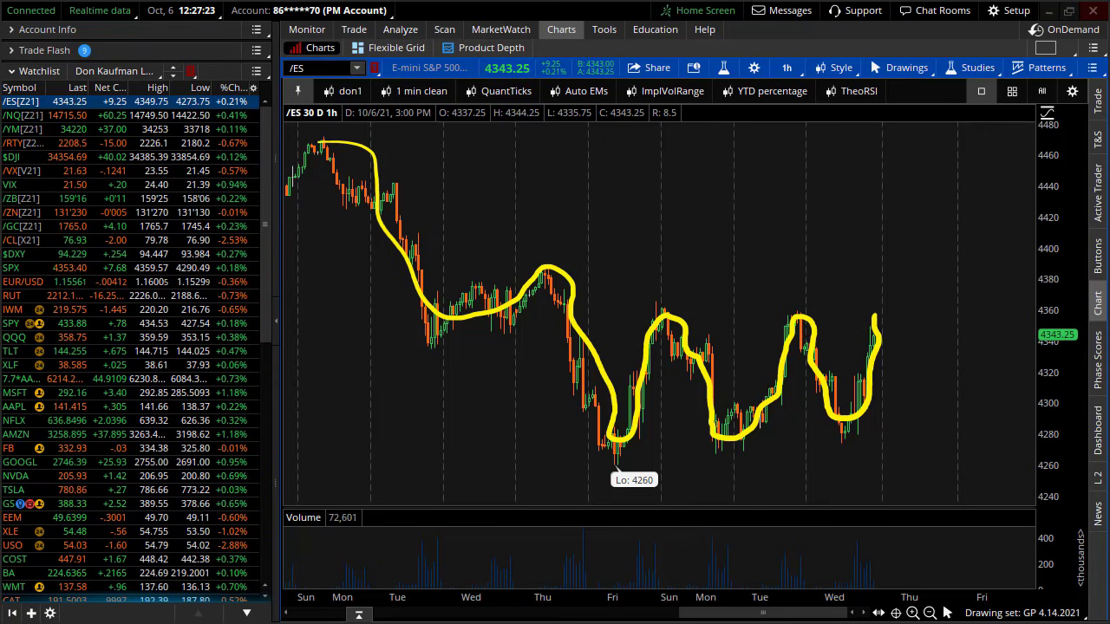
key(Escape)
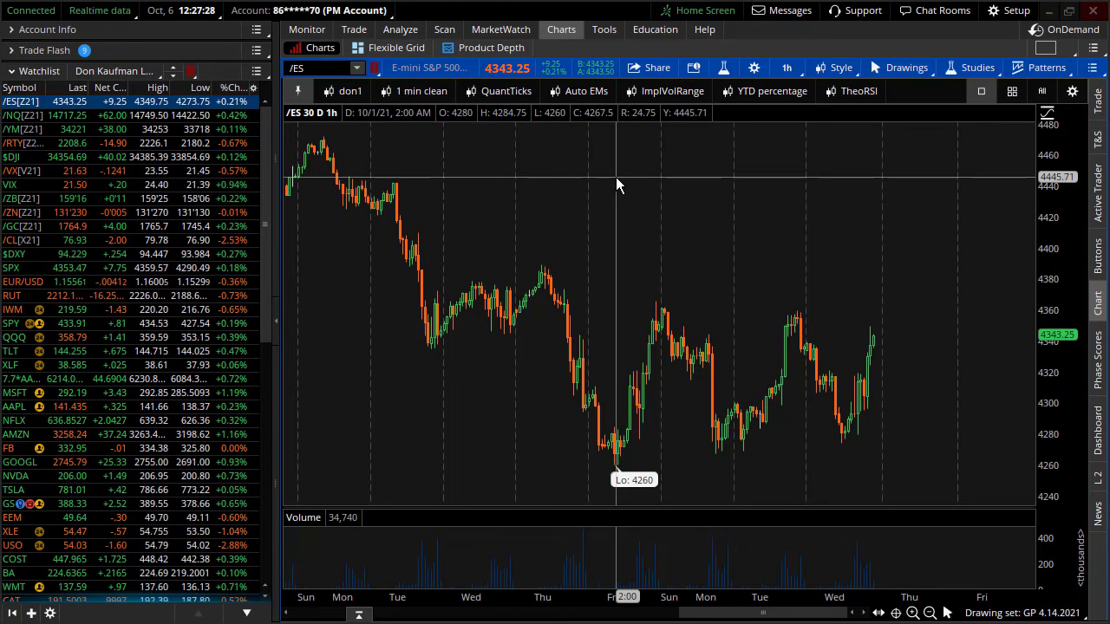
Restore the full 30-day /ES view, circle the chart high and its early-September dates, mark the decline to the current price, and clear the marks.
right_click(667, 191)
click(670, 193)
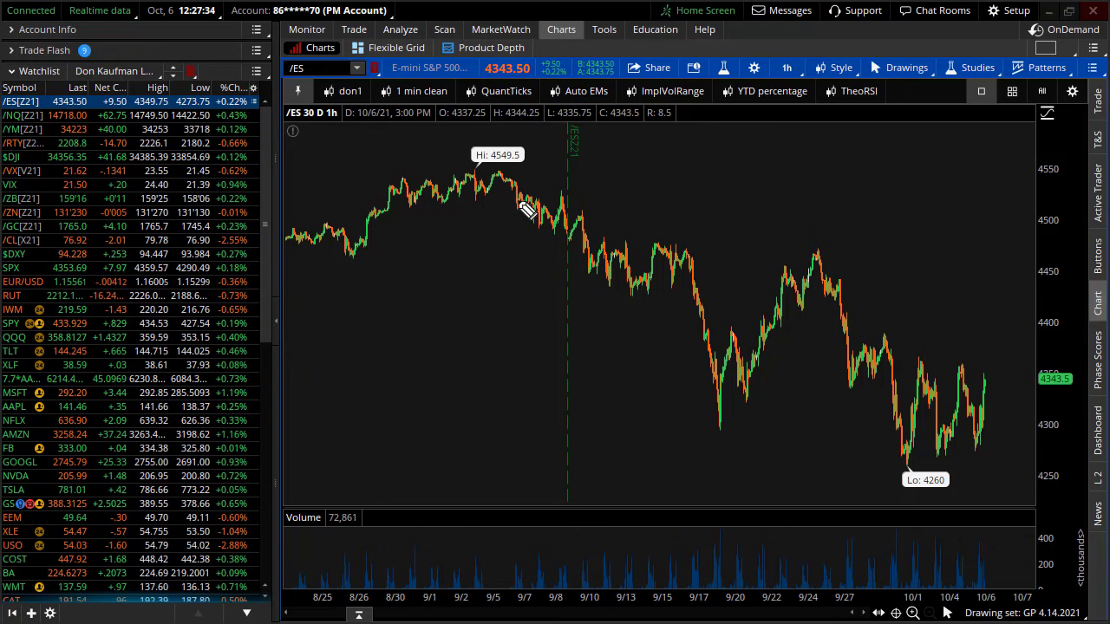
mouse_move(526, 138)
mouse_down()
mouse_move(527, 165)
mouse_move(466, 185)
mouse_up()
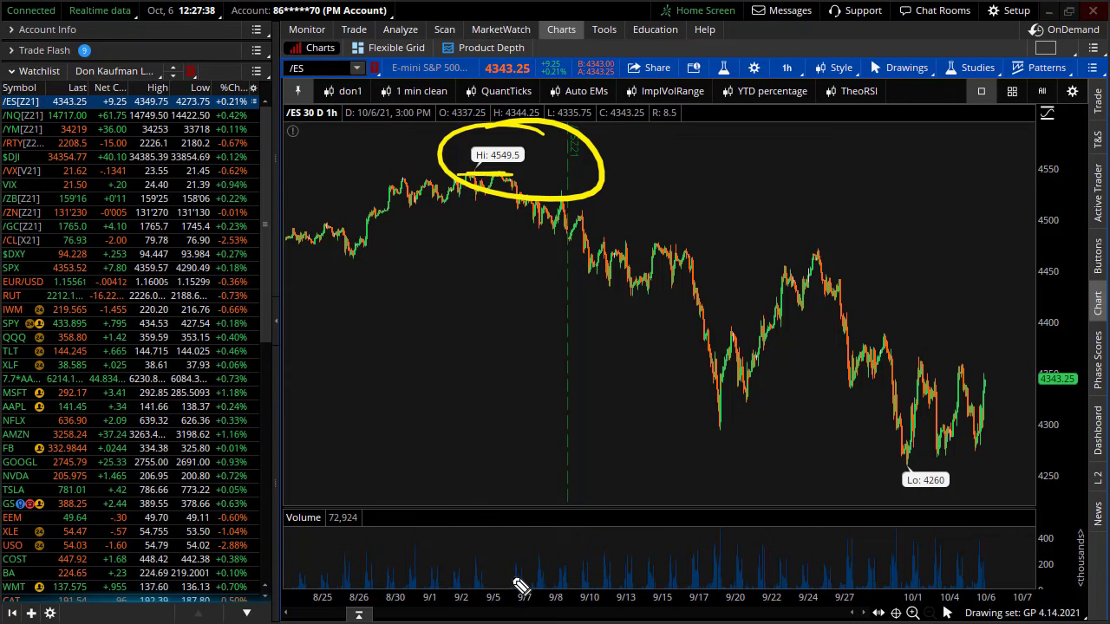
drag(538, 614, 536, 572)
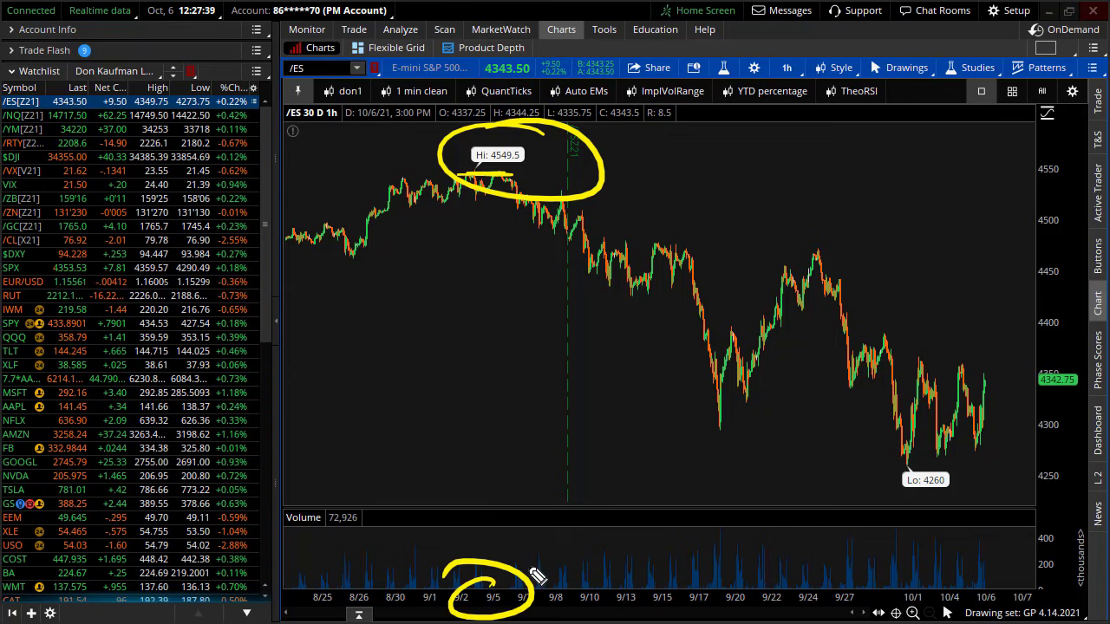
drag(490, 189, 1054, 371)
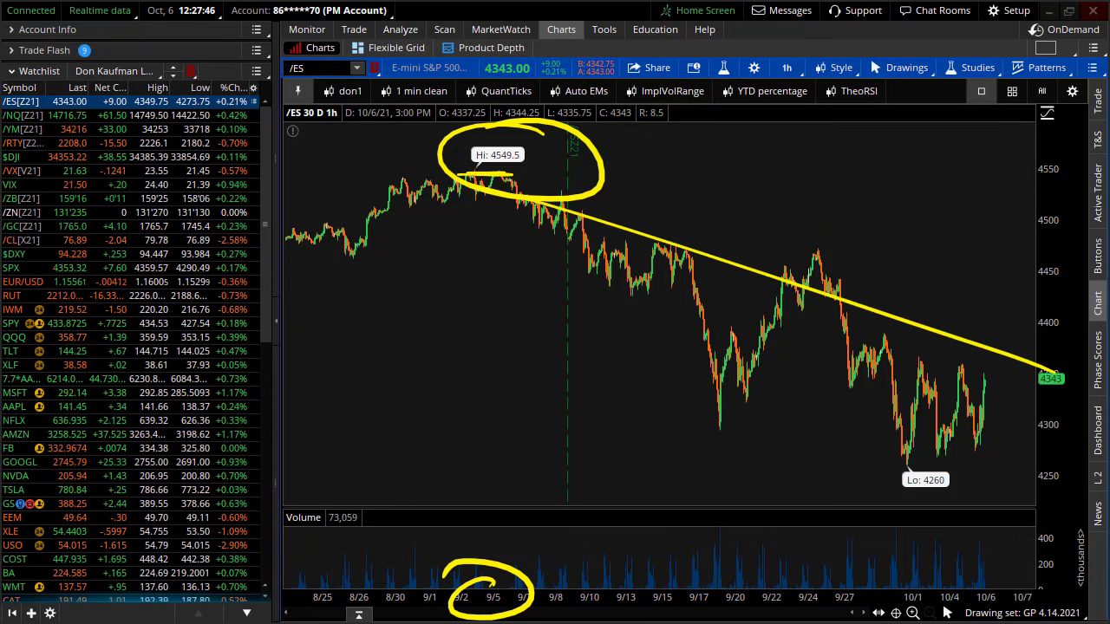
key(Escape)
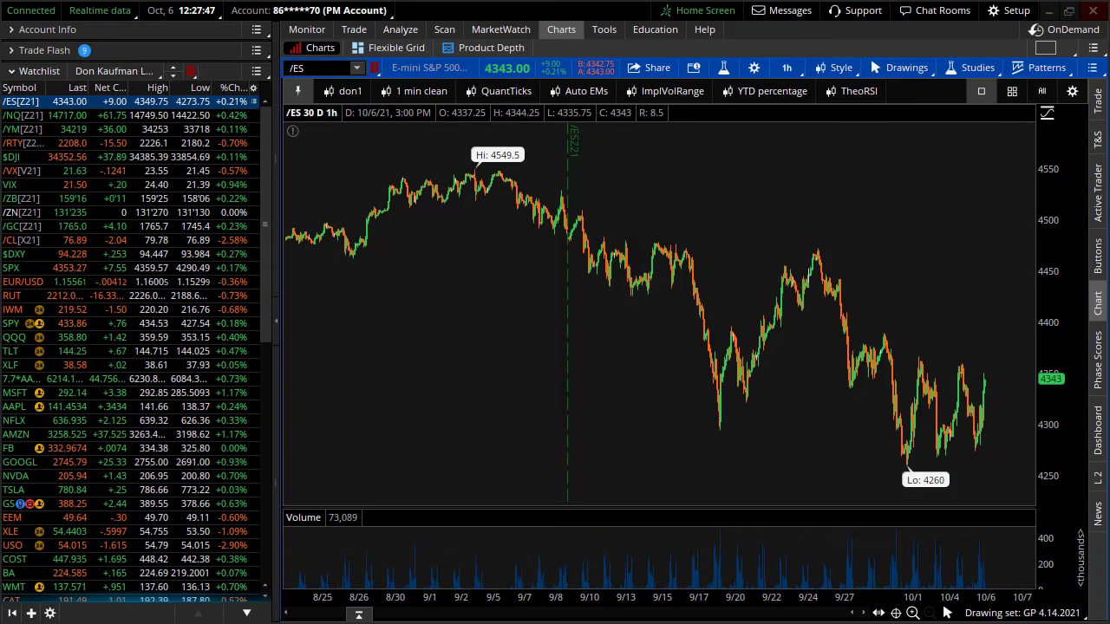
Load /NQ in the chart, circle its high, trace the decline to the circled current price, and clear the marks.
click(128, 114)
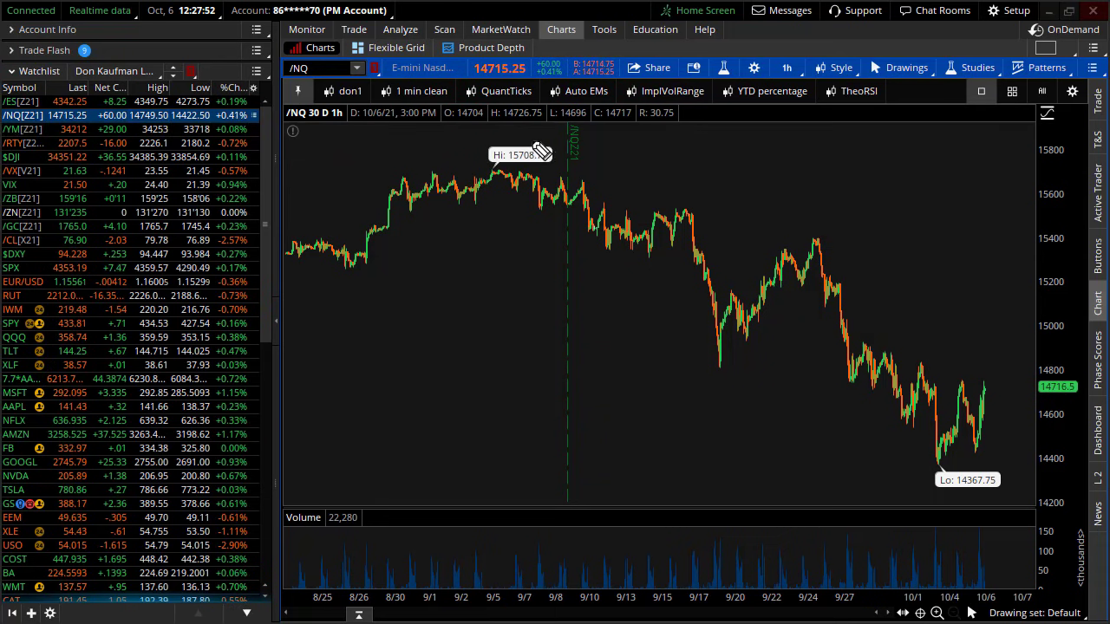
drag(559, 131, 601, 161)
drag(473, 185, 553, 173)
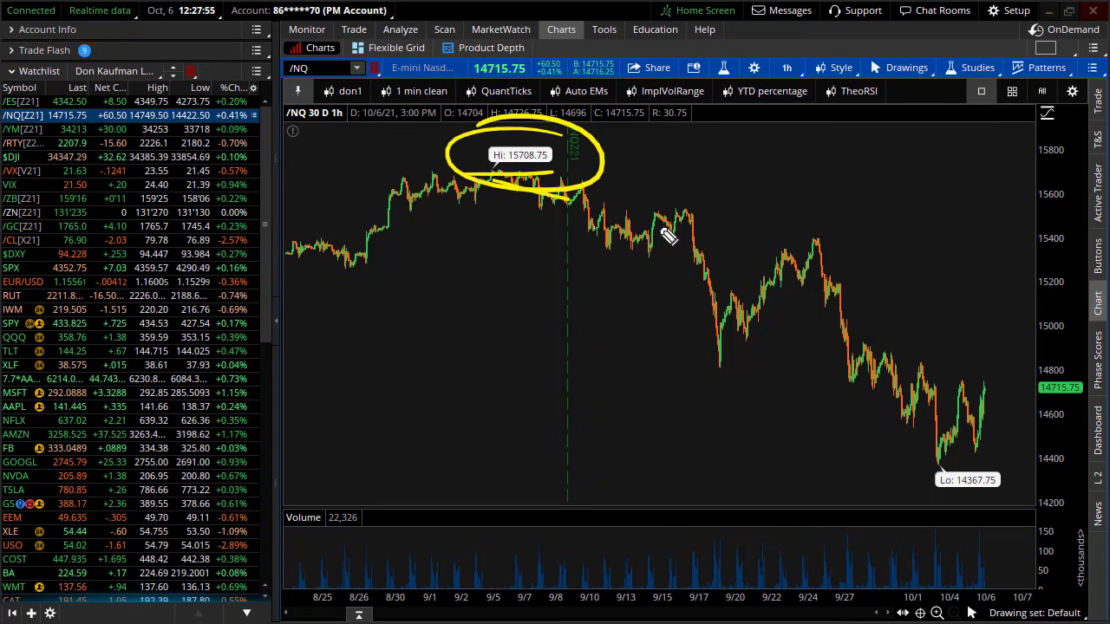
drag(1086, 401, 1027, 389)
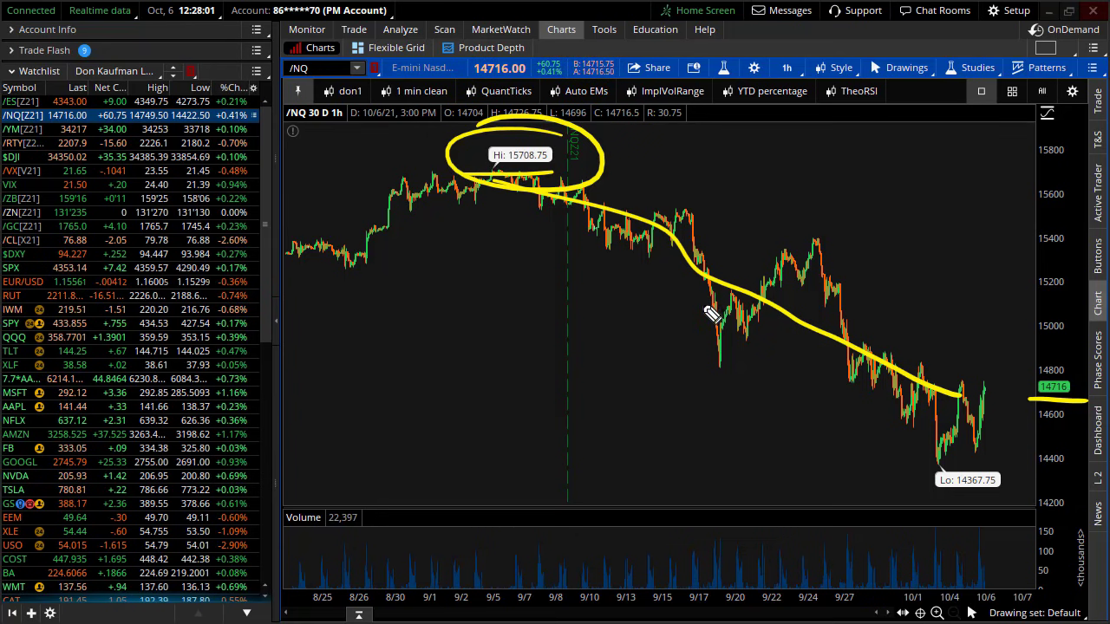
mouse_move(1041, 364)
mouse_down()
mouse_move(1075, 410)
mouse_move(1017, 382)
mouse_up()
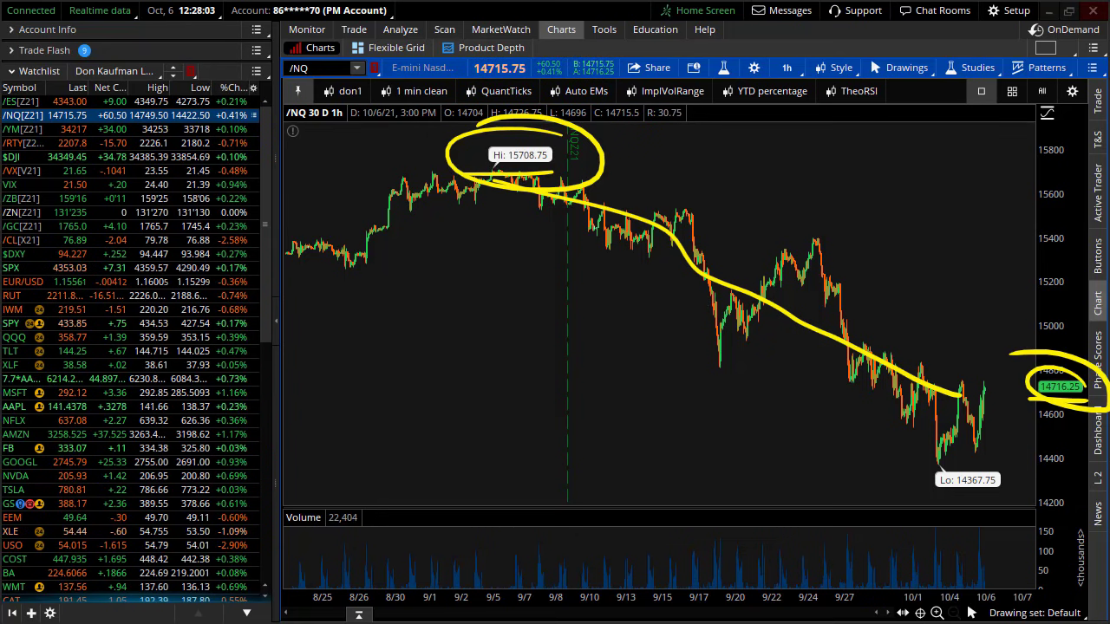
key(Escape)
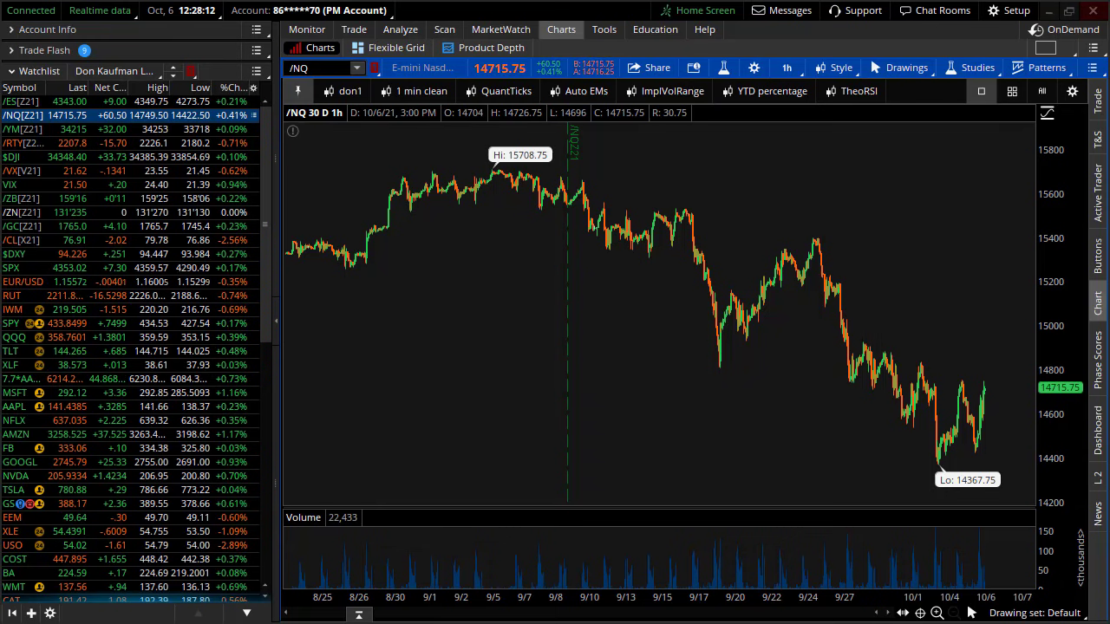
Chart NVDA with the don1 chart preset and zoom in on the candles from late August to October.
click(124, 475)
click(345, 91)
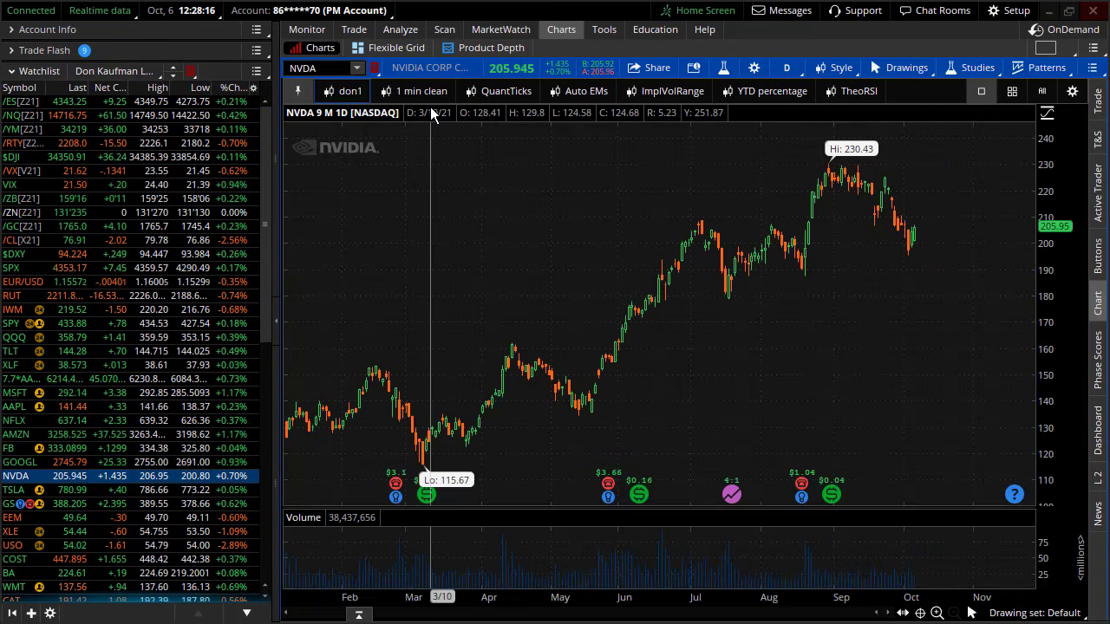
scroll(781, 182, up, 3)
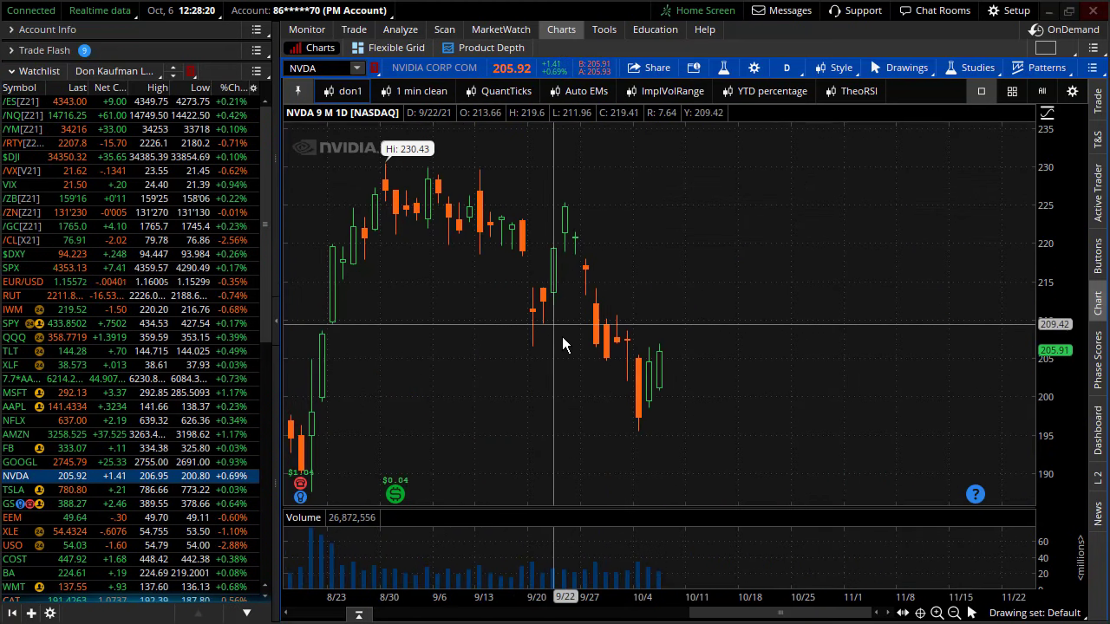
Open NVDA's option chain, close the order entry area, collapse the 22 OCT 21 expiration and expand Today's Options Statistics.
click(354, 29)
click(967, 498)
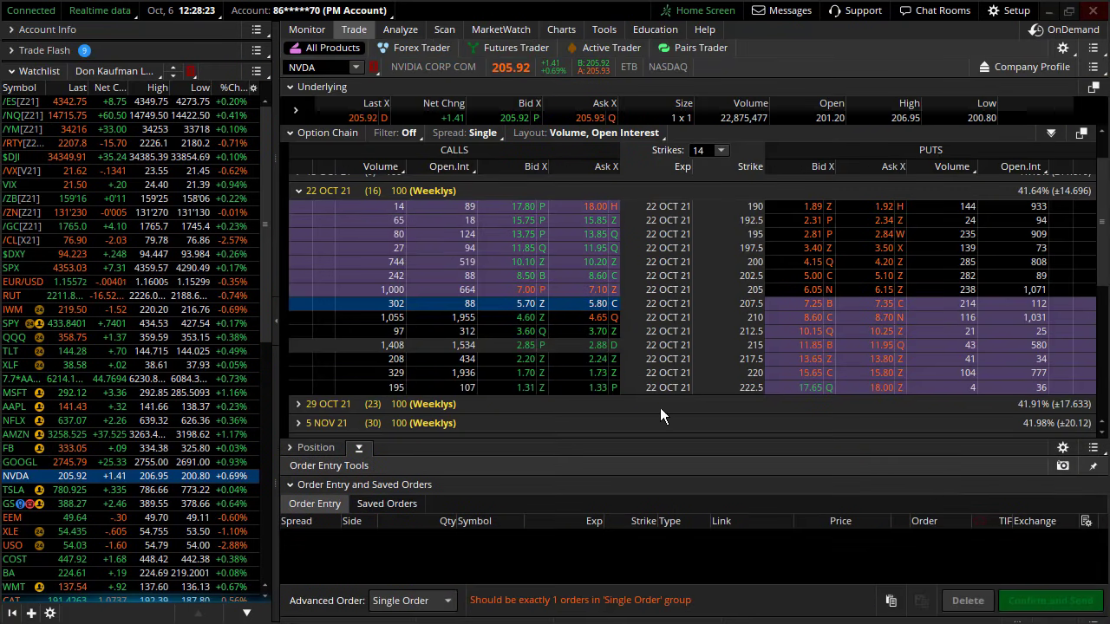
click(320, 191)
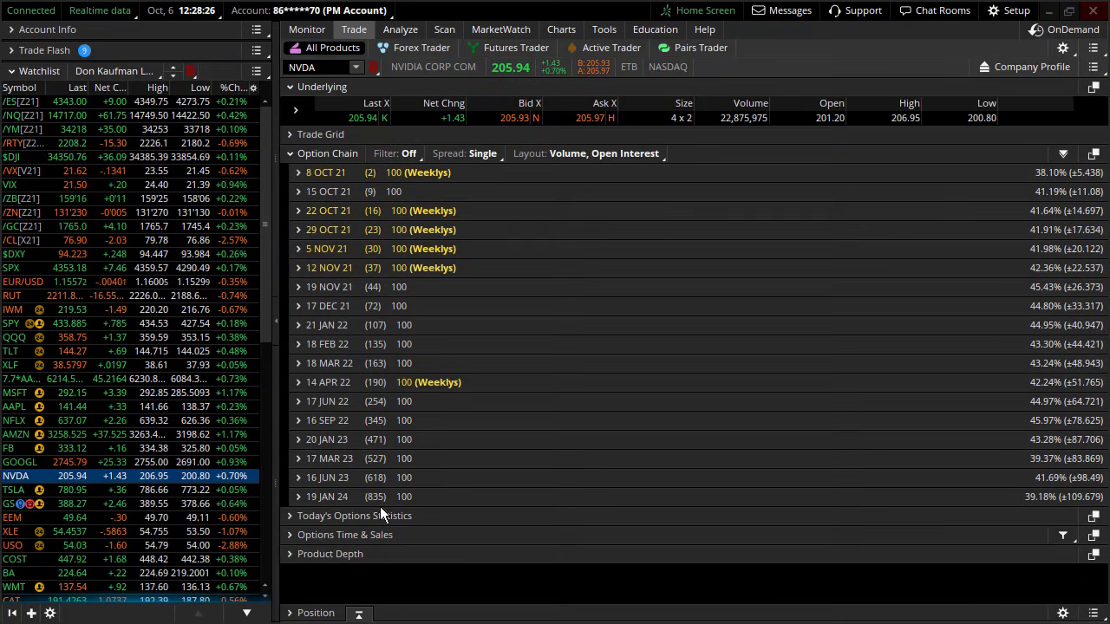
click(321, 517)
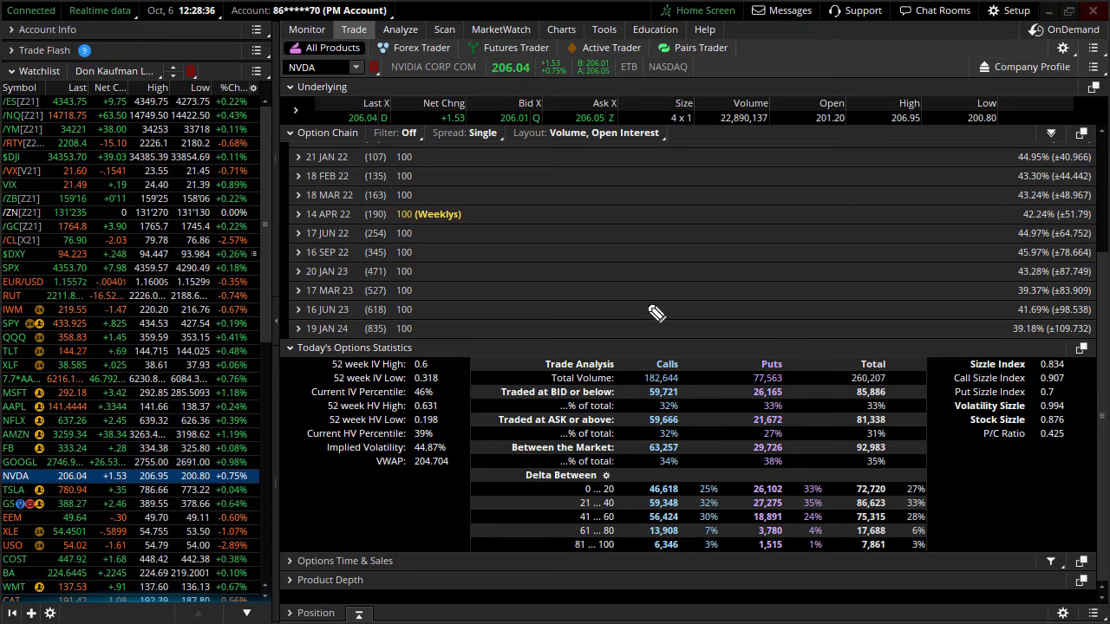
Circle NVDA's total call and put volumes, the net change and the Sizzle Index, and clear the marks.
drag(726, 354, 789, 357)
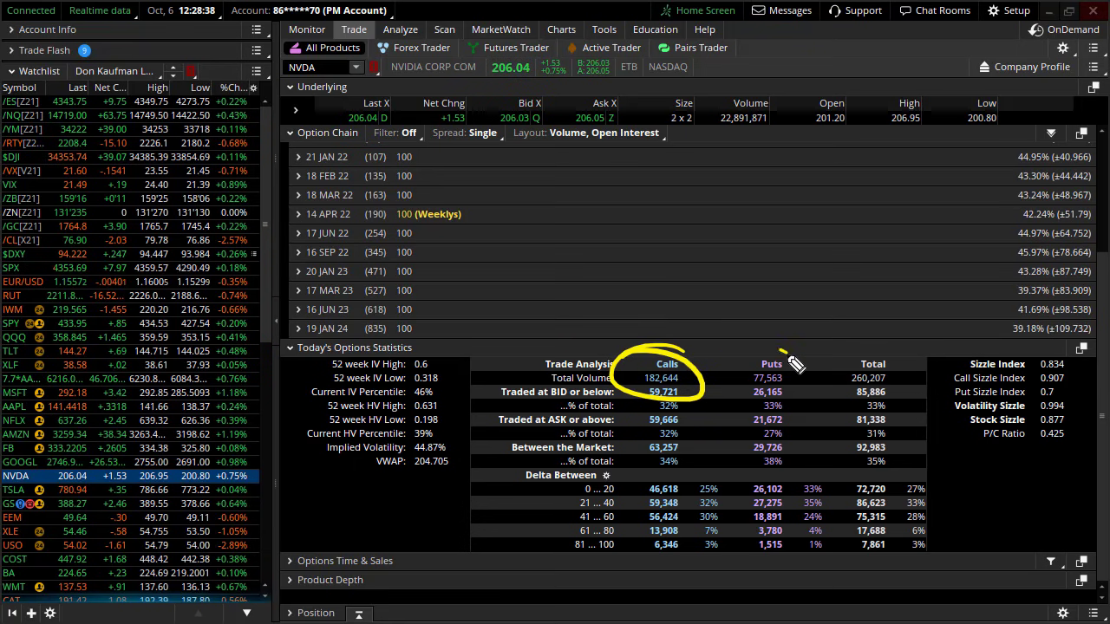
drag(666, 395, 678, 391)
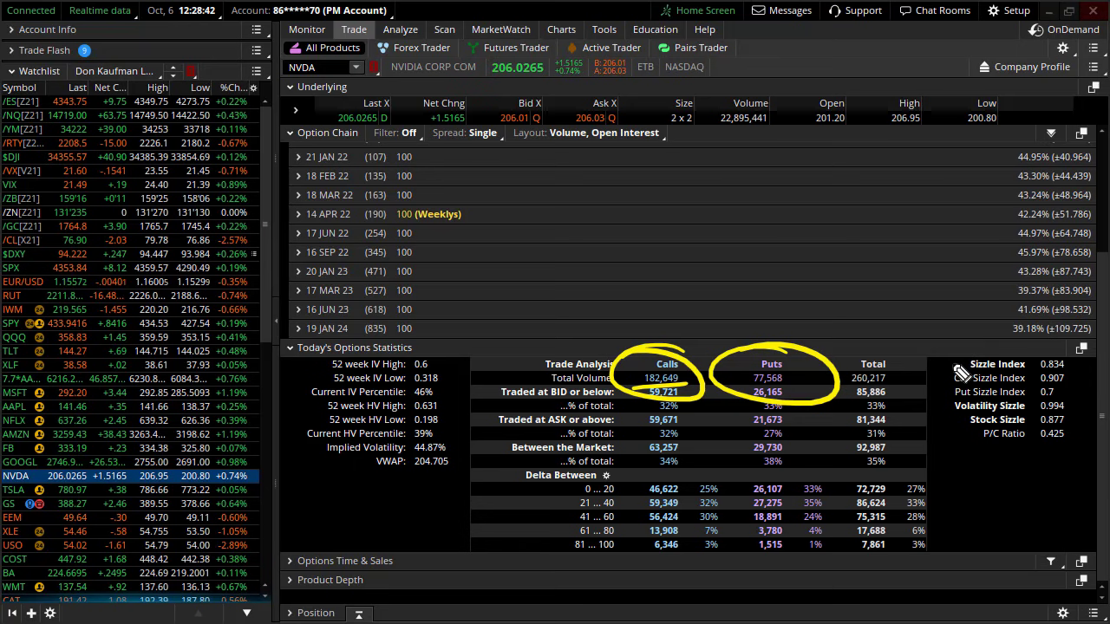
drag(431, 113, 507, 142)
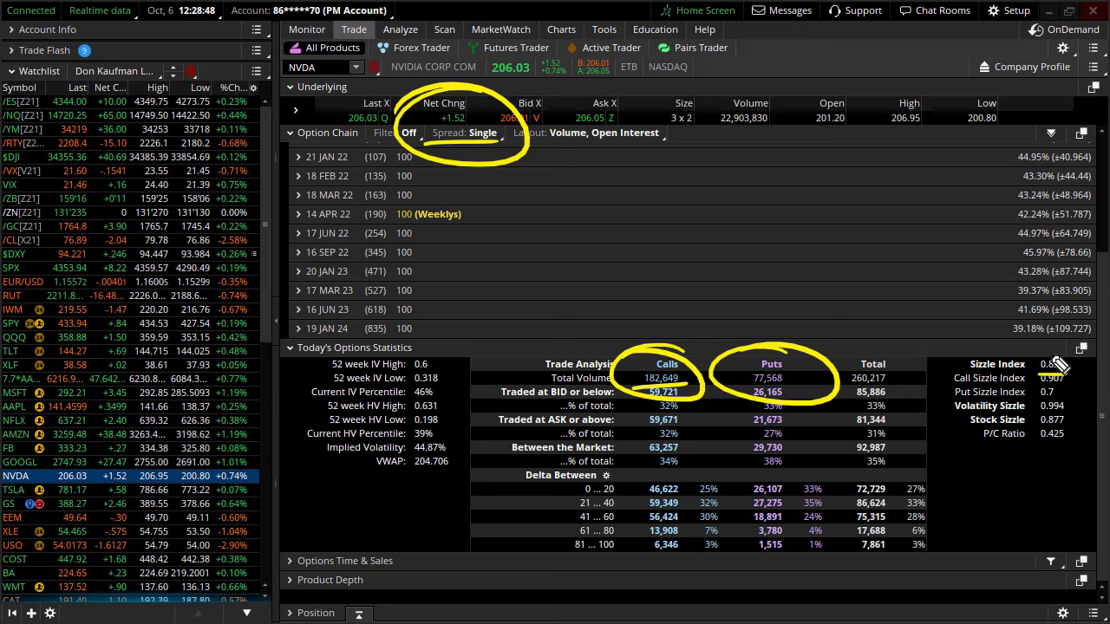
drag(1056, 392, 1019, 349)
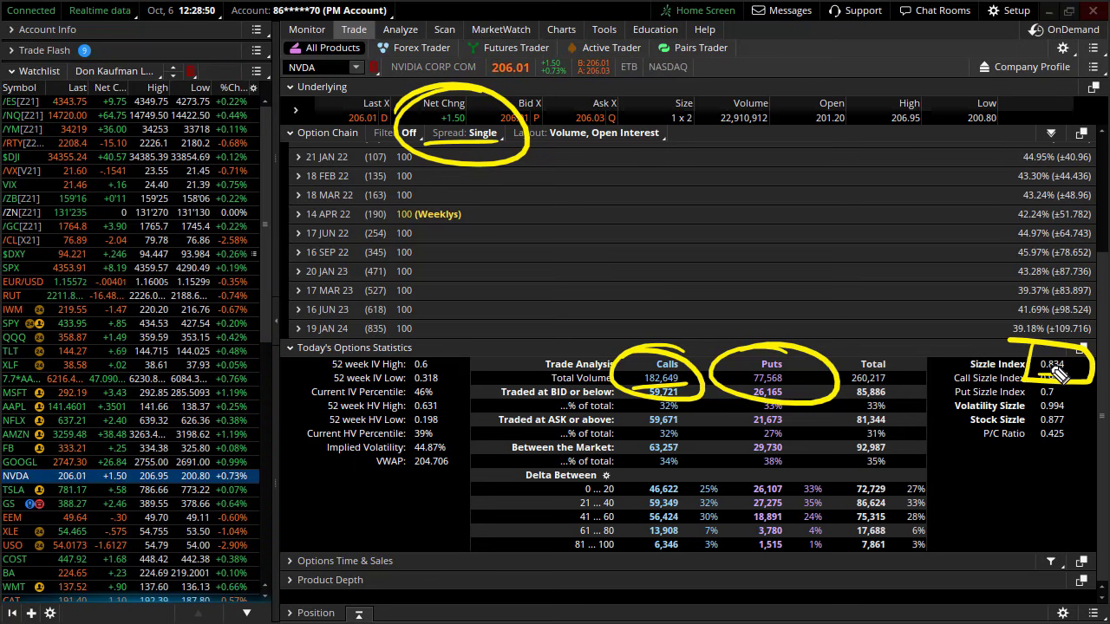
drag(949, 358, 952, 371)
key(e)
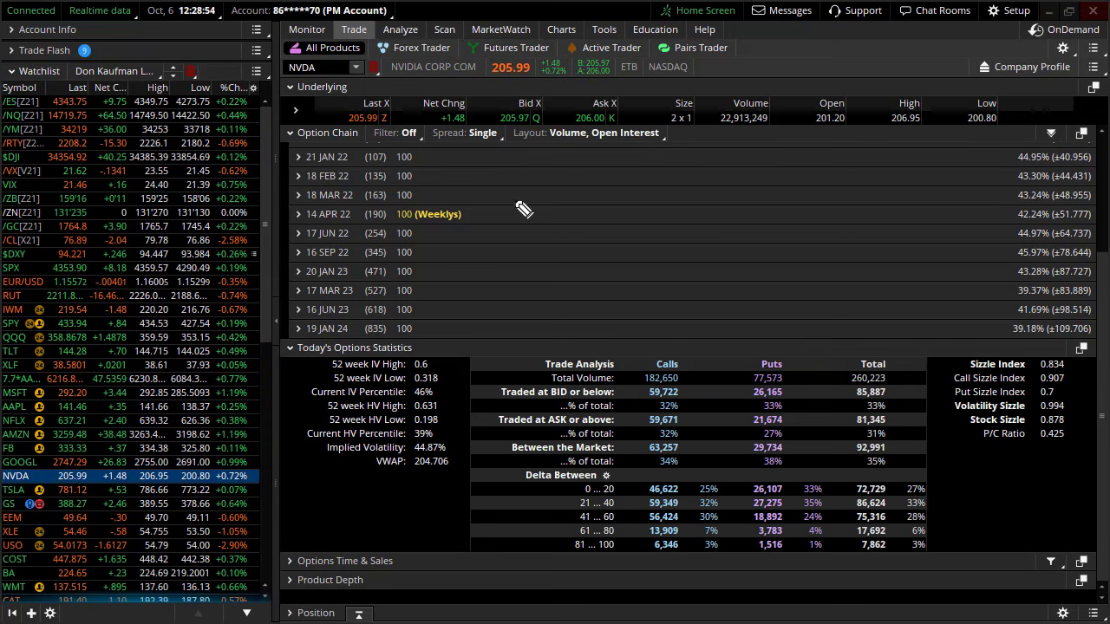
Circle the Sizzle Index, handwrite .83 and its percentage form, circle the call volume and the NVDA ticker, and clear the marks.
drag(1074, 334, 983, 336)
drag(1034, 375, 1058, 378)
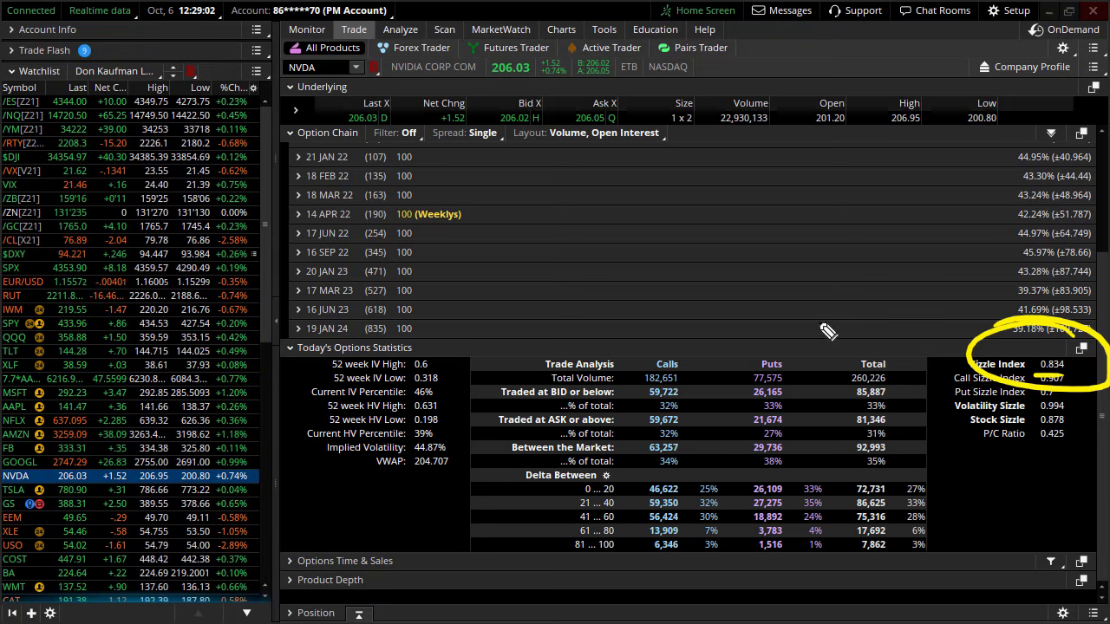
drag(758, 300, 767, 299)
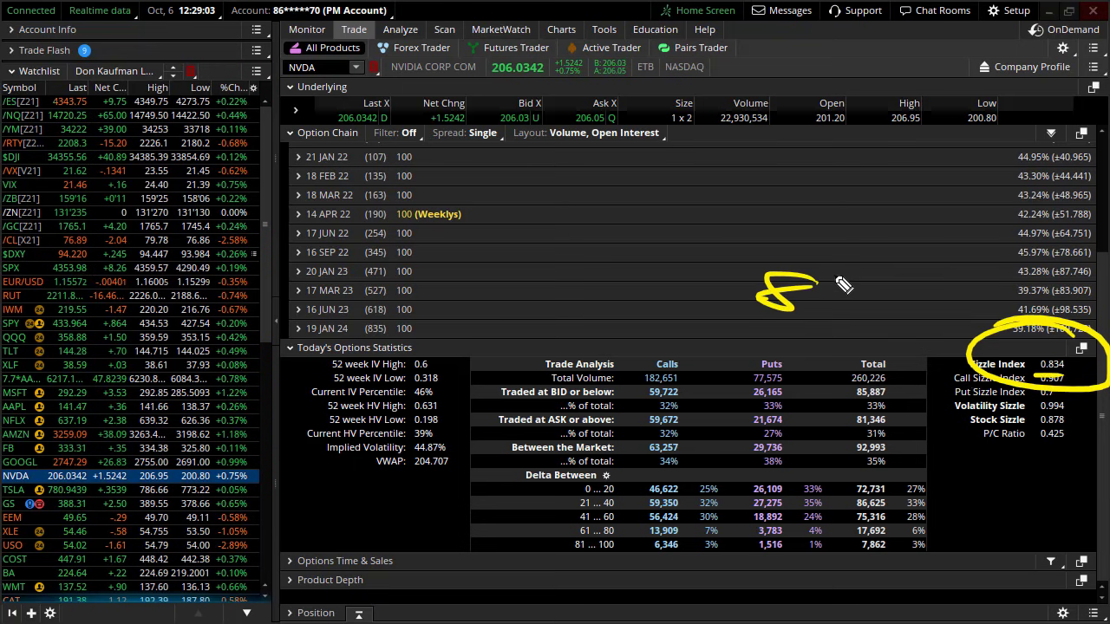
drag(847, 303, 836, 321)
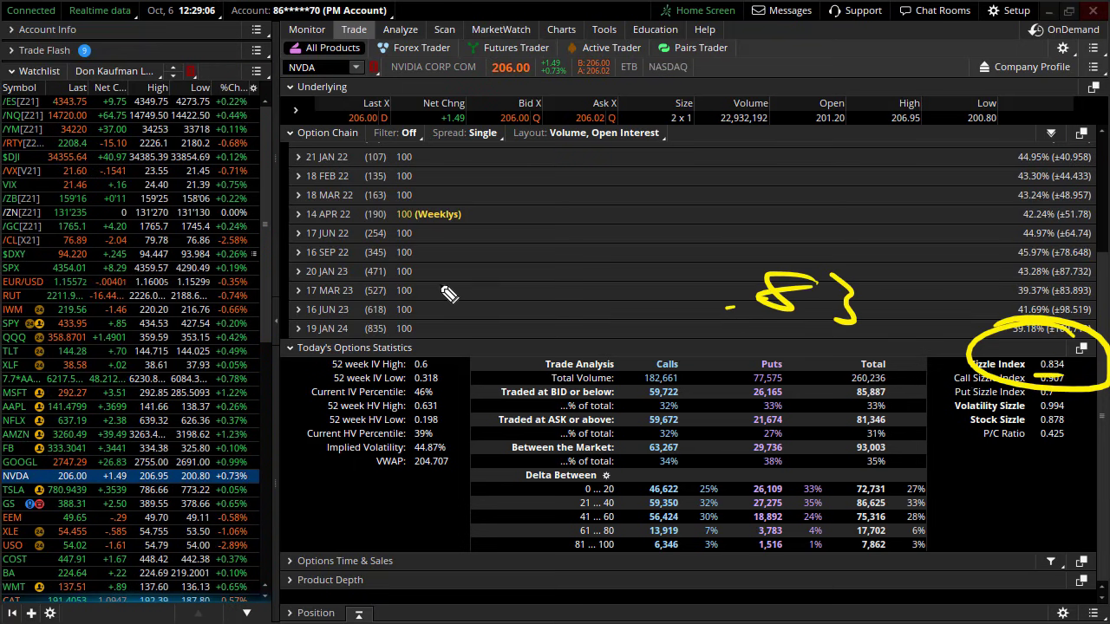
drag(527, 191, 590, 188)
drag(475, 253, 663, 250)
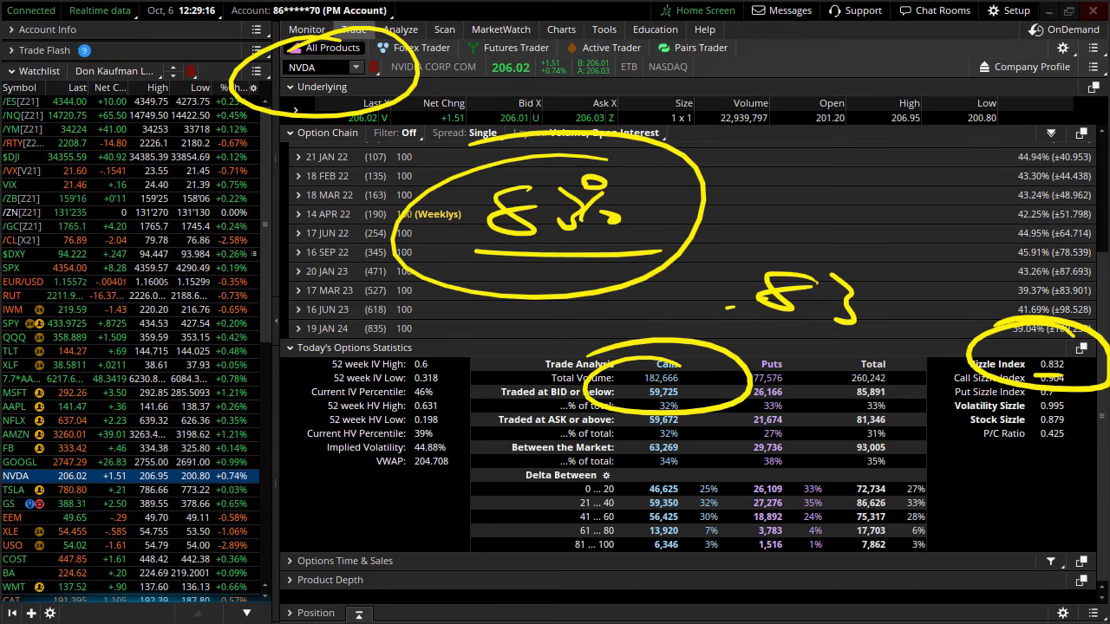
key(Escape)
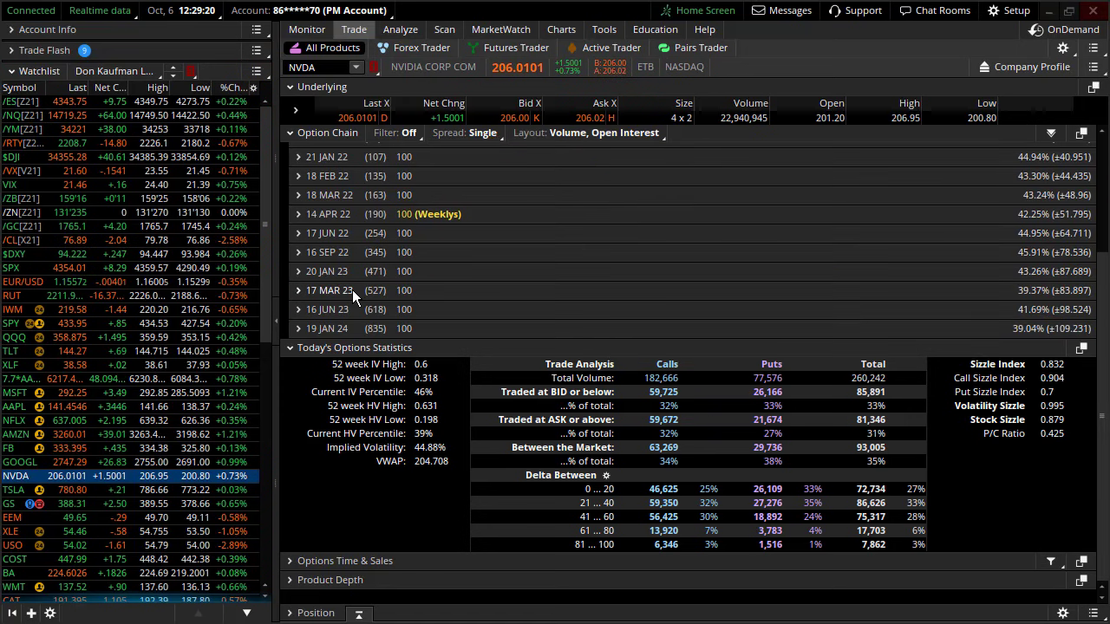
View the 8 OCT 21 weekly option chain for NVDA and collapse both that expiration and Today's Options Statistics.
scroll(513, 294, up, 4)
click(379, 181)
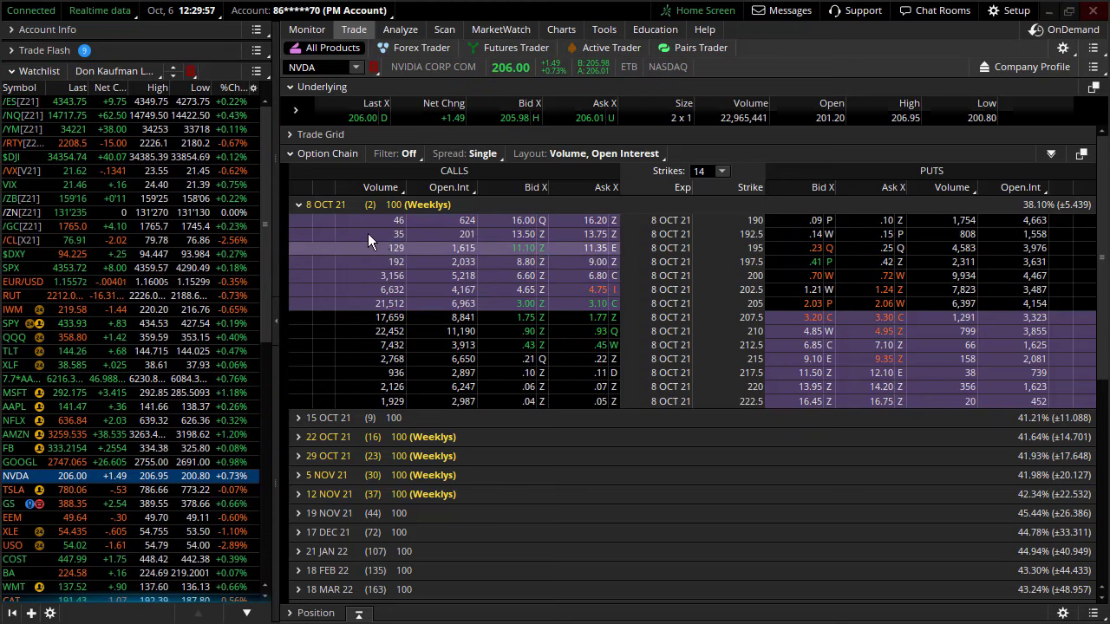
click(300, 205)
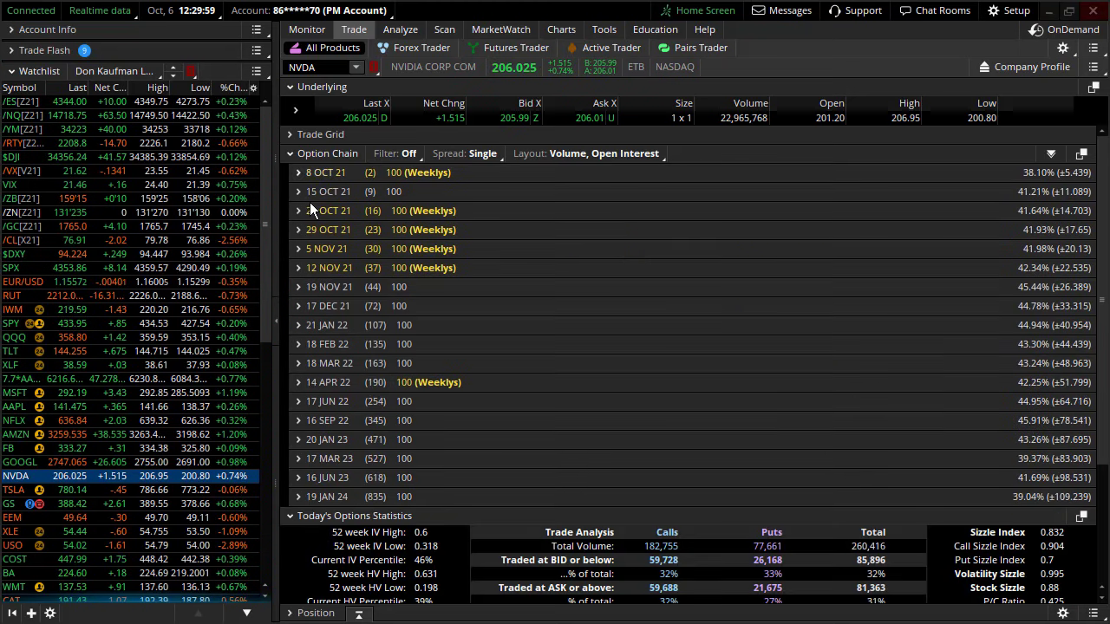
click(333, 518)
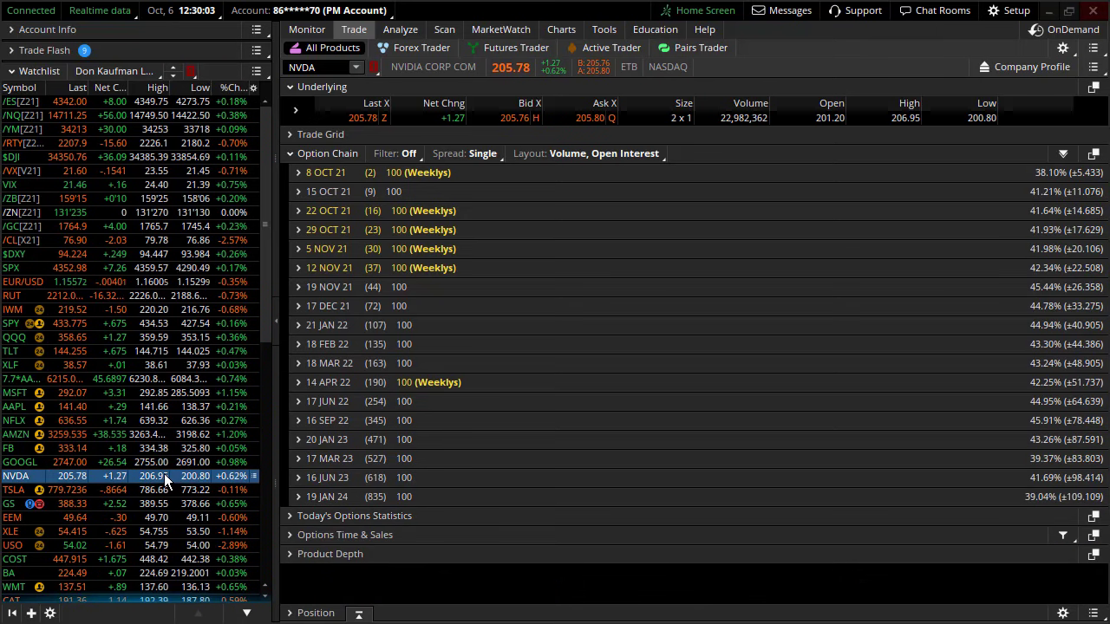
View NVDA's daily chart, then load GS from the watchlist and zoom its chart to mid-August through early October.
click(559, 30)
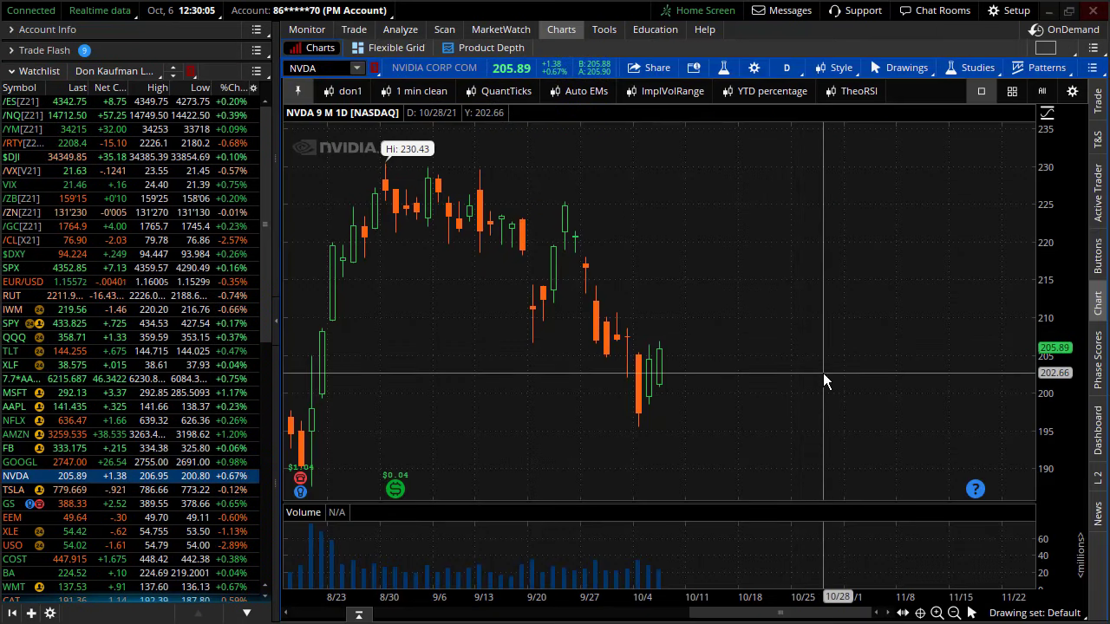
mouse_move(972, 489)
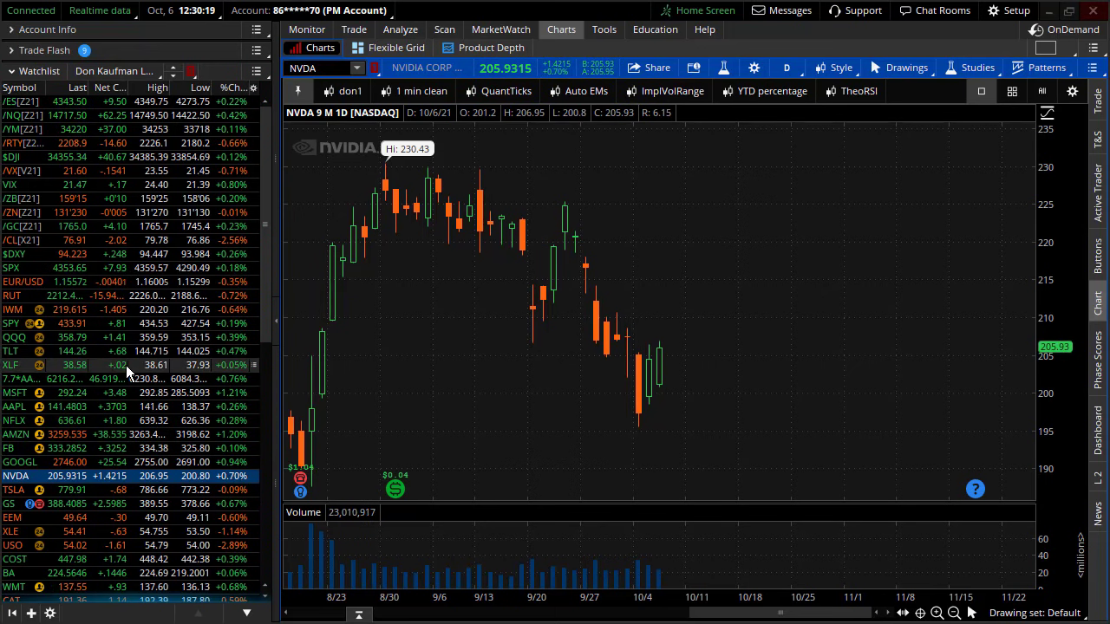
scroll(186, 531, down, 2)
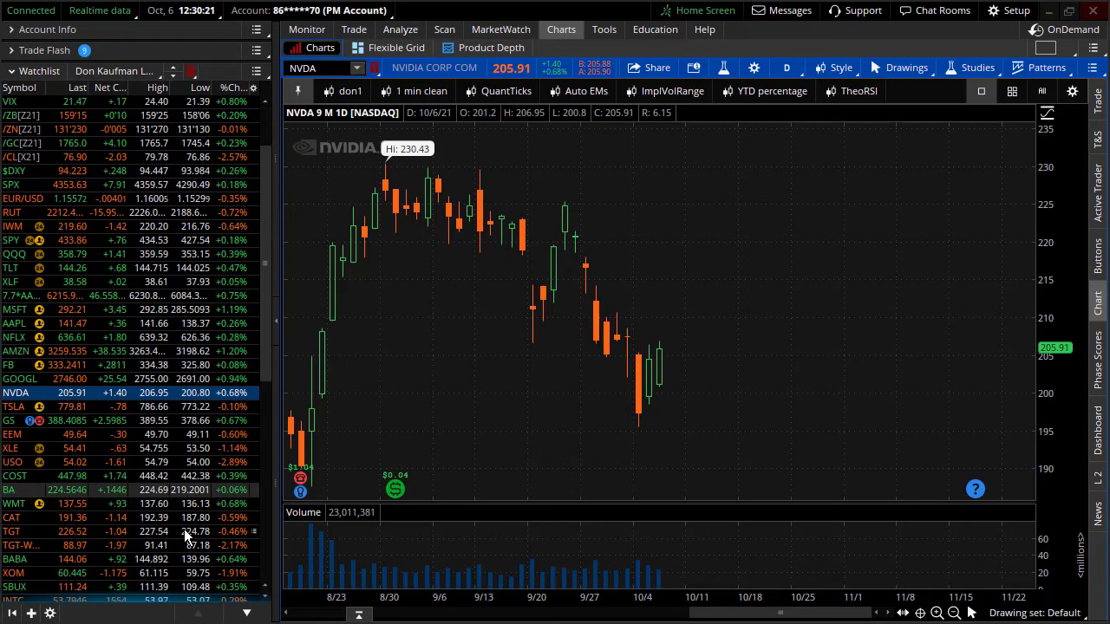
scroll(179, 529, down, 1)
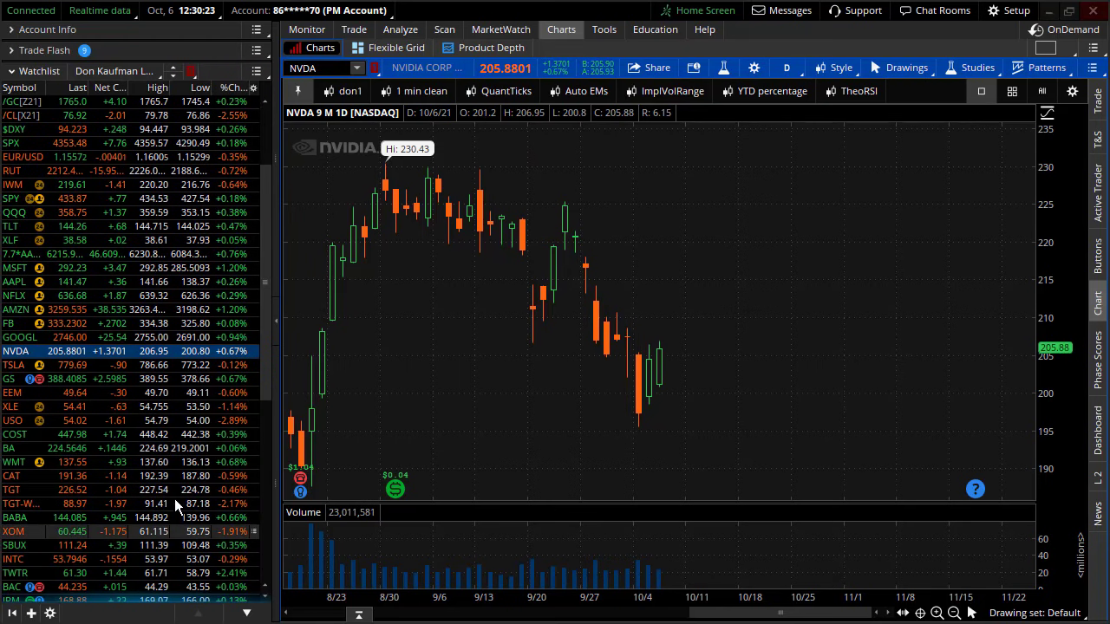
click(125, 379)
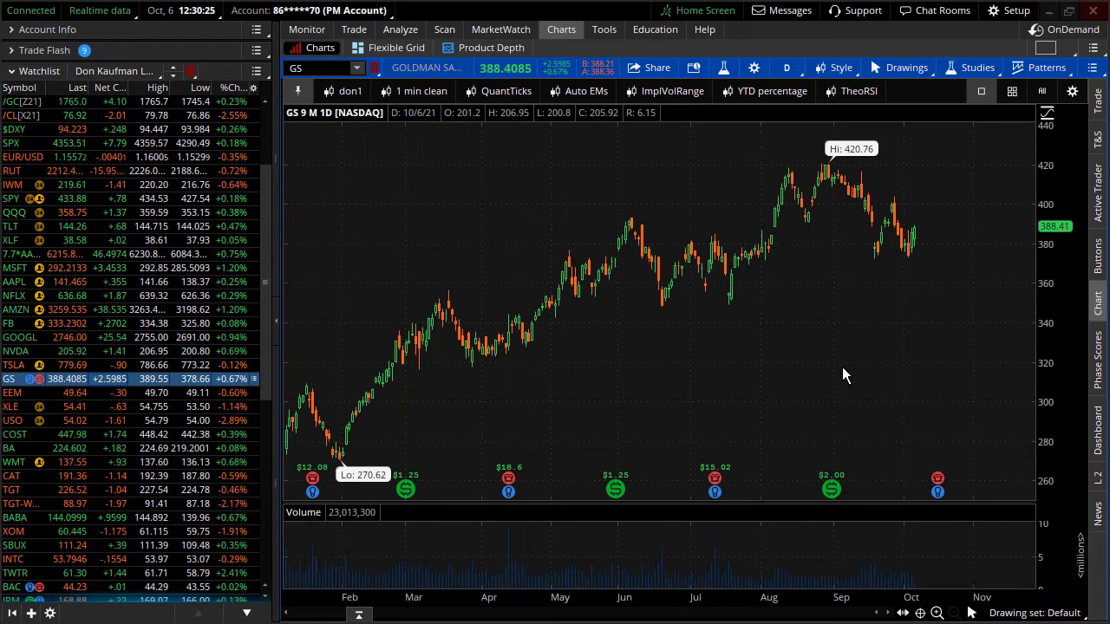
drag(768, 382, 868, 437)
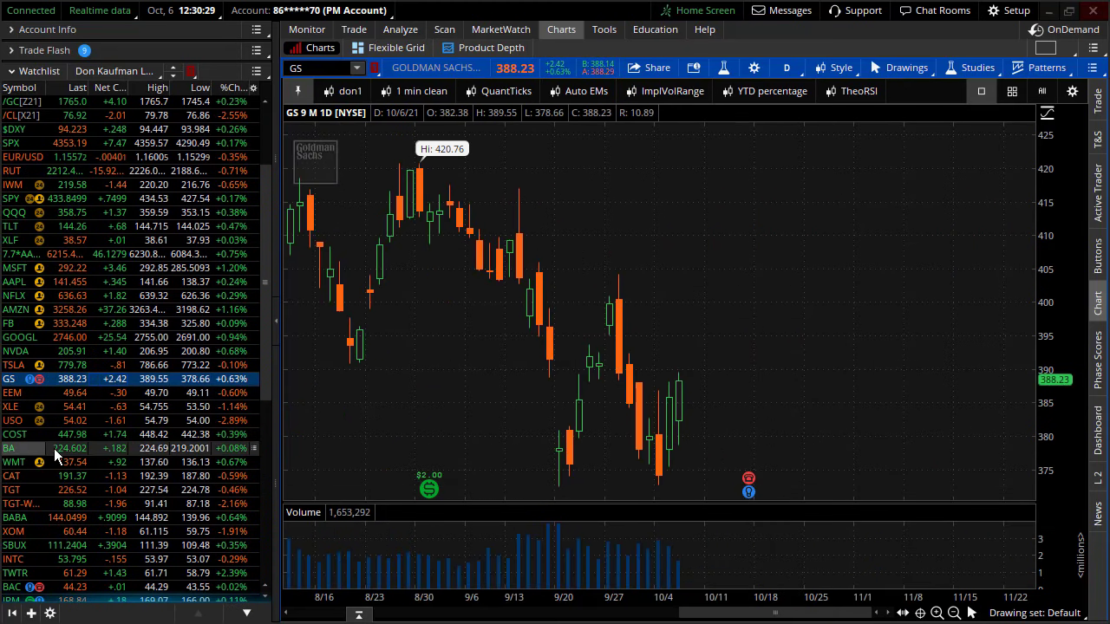
Set up an order to buy NVDA's 15 OCT 21 205/210 call vertical and collapse the Order and Strategy Book.
click(135, 347)
scroll(159, 371, up, 3)
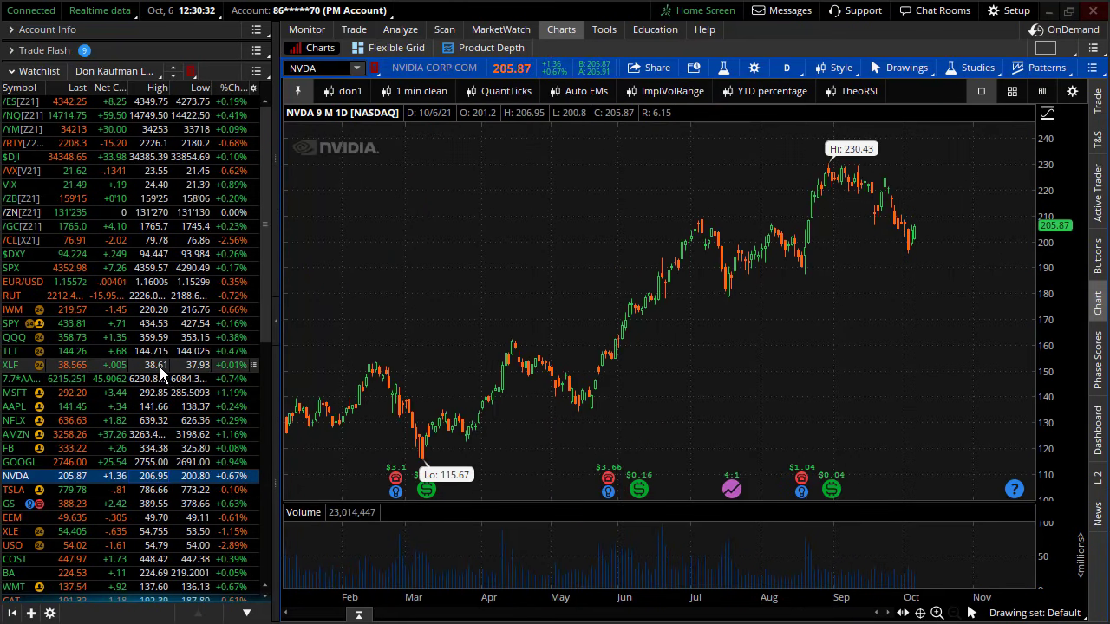
click(355, 30)
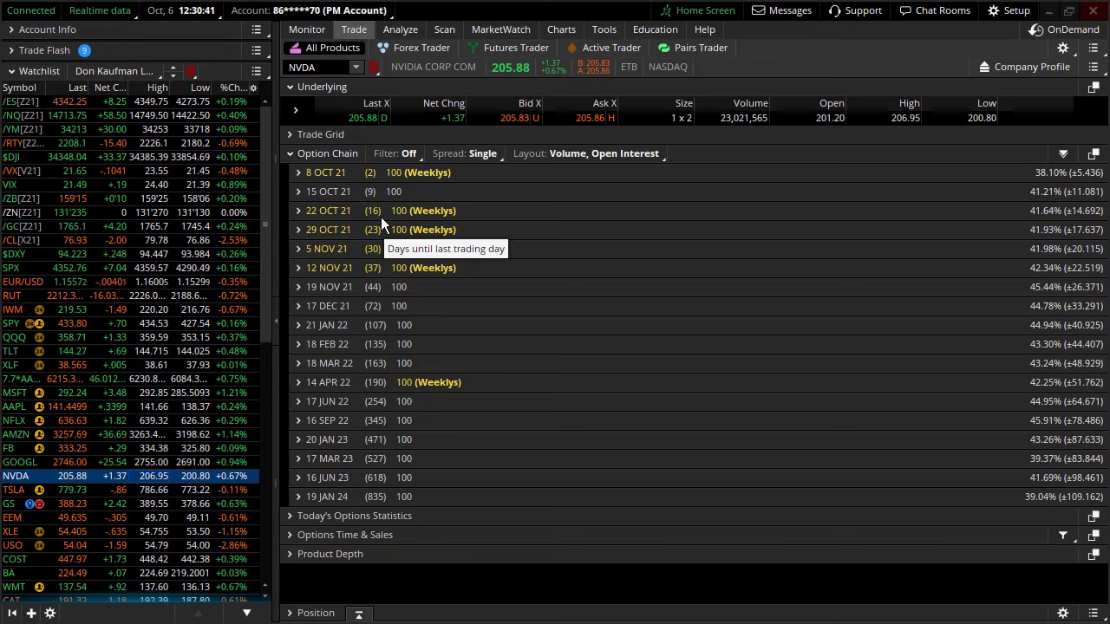
click(311, 190)
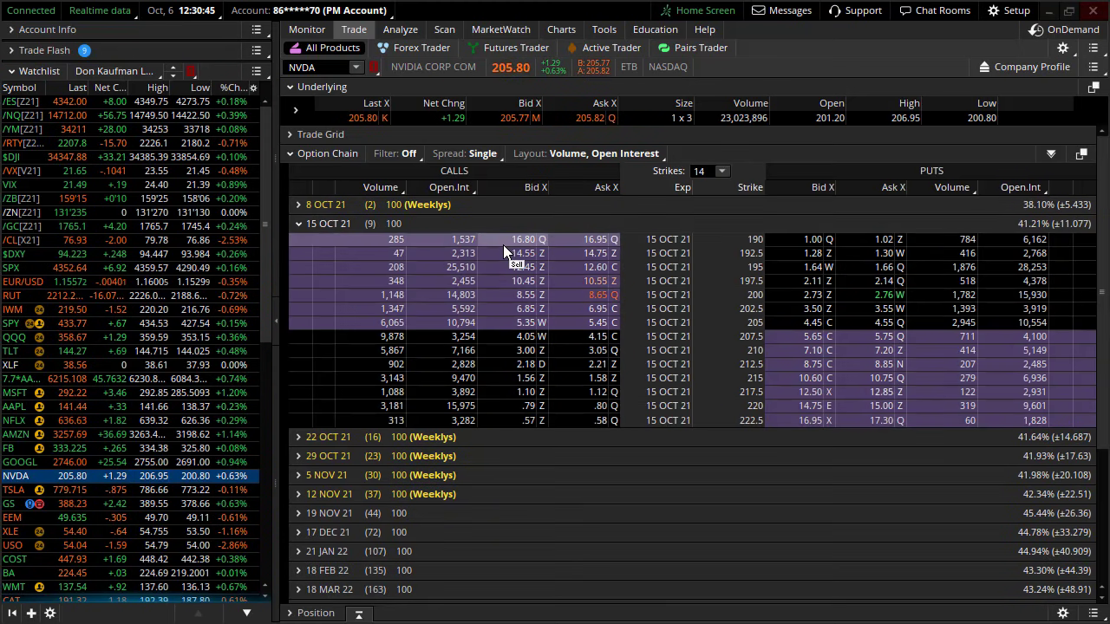
click(605, 324)
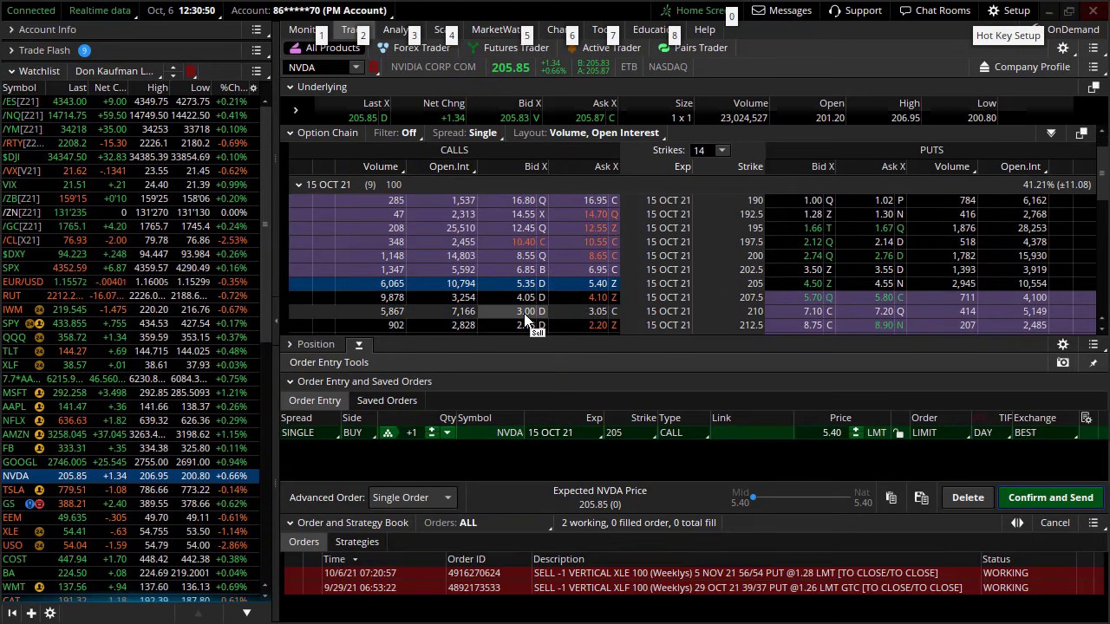
click(527, 311)
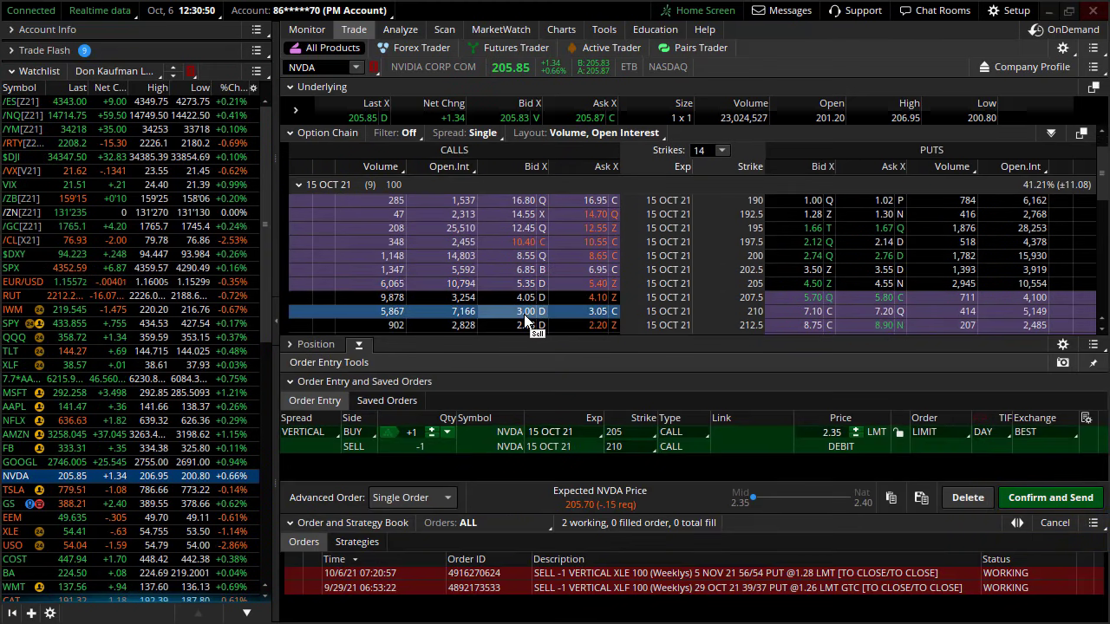
click(327, 524)
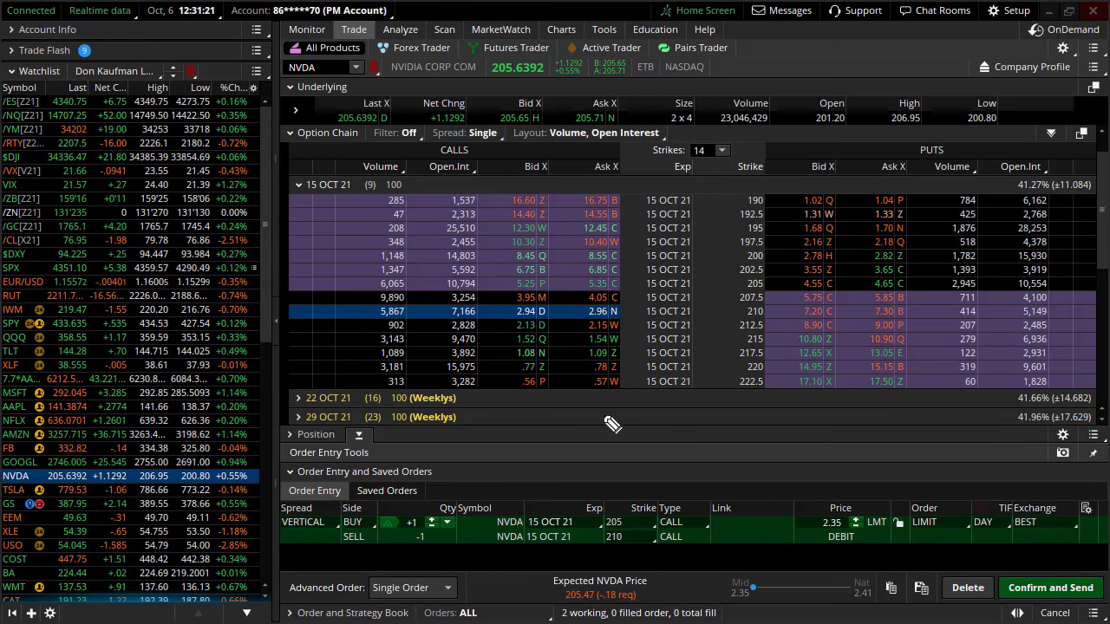
Handwrite 2.50 / 2.50 above the order entry, circle the 205 and 210 call strikes, and clear the marks.
mouse_move(550, 439)
mouse_down()
mouse_move(568, 466)
mouse_move(638, 433)
mouse_up()
click(589, 460)
drag(664, 432, 668, 434)
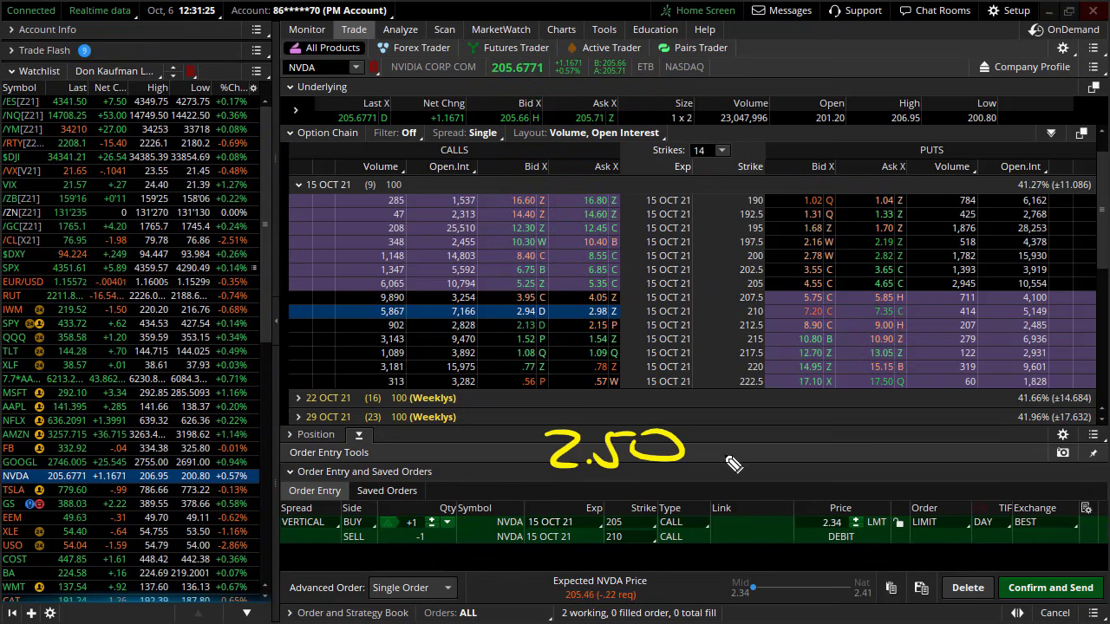
mouse_move(686, 484)
mouse_down()
mouse_move(735, 458)
mouse_move(778, 407)
mouse_up()
mouse_move(805, 444)
mouse_down()
mouse_move(841, 468)
mouse_move(867, 451)
mouse_move(876, 466)
mouse_up()
click(864, 464)
drag(902, 444, 880, 450)
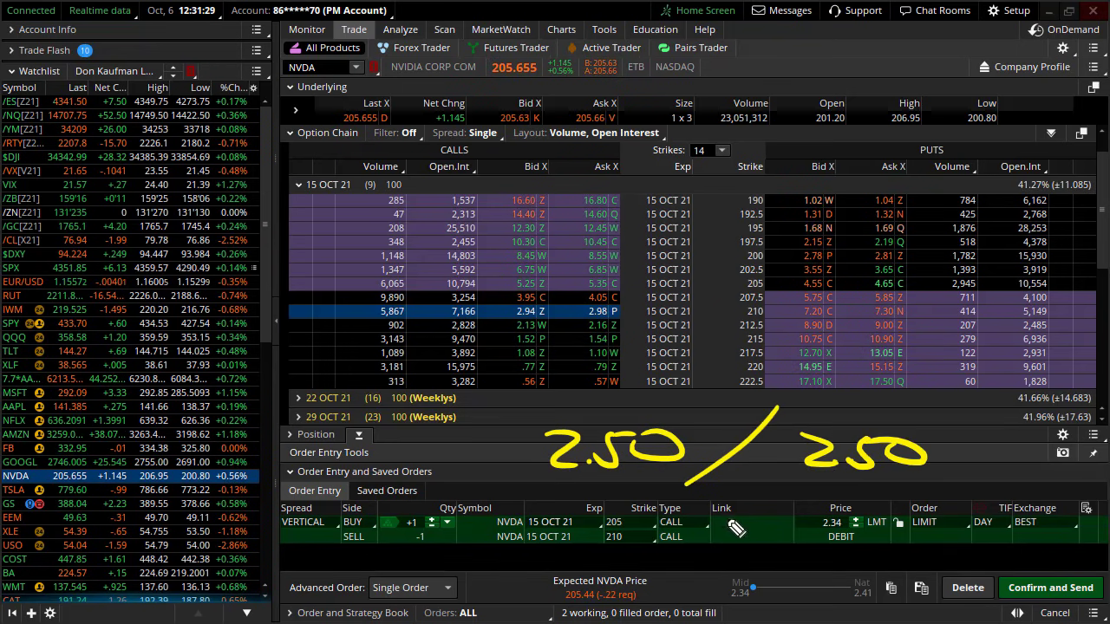
drag(659, 519, 689, 527)
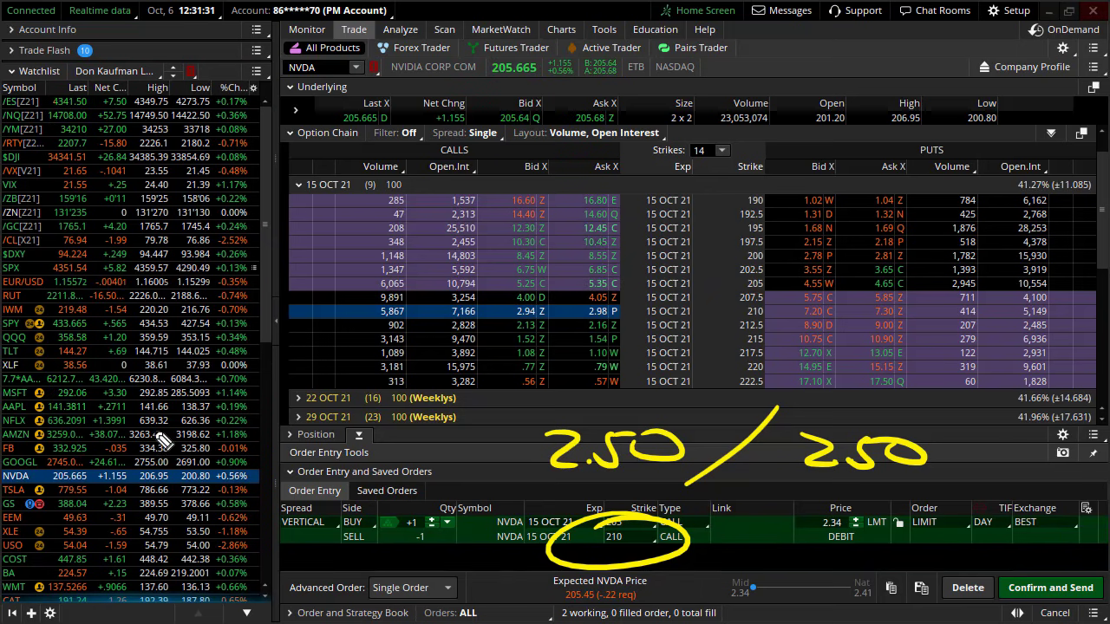
key(ctrl+z)
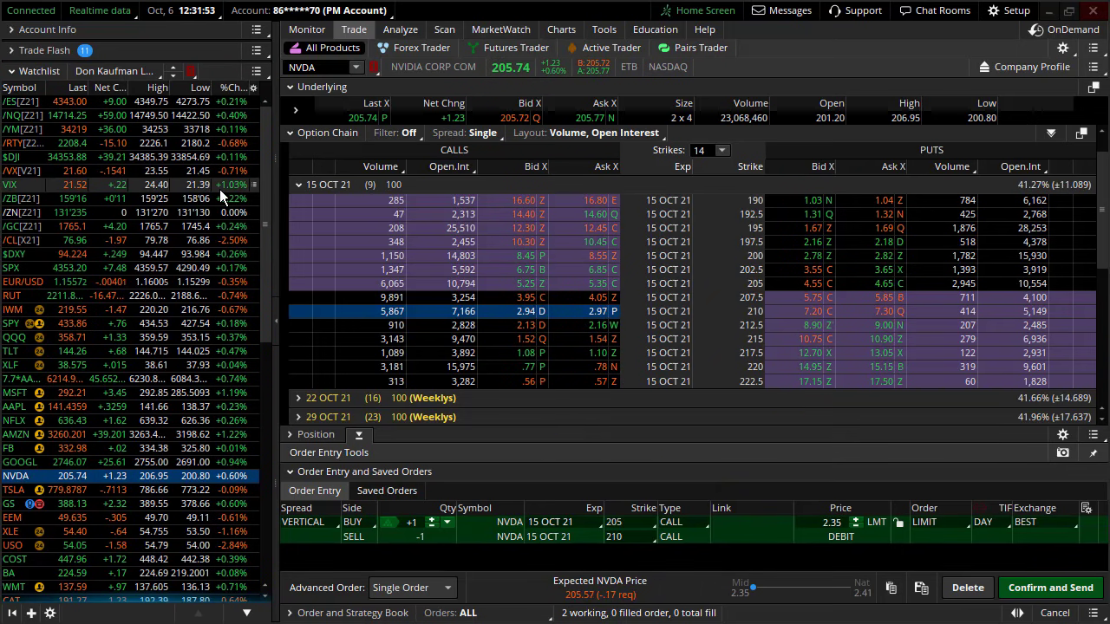
Hide the watchlist sidebar, replace the Volume column with Gamma, and compare the 205 and 210 calls.
click(276, 315)
click(141, 184)
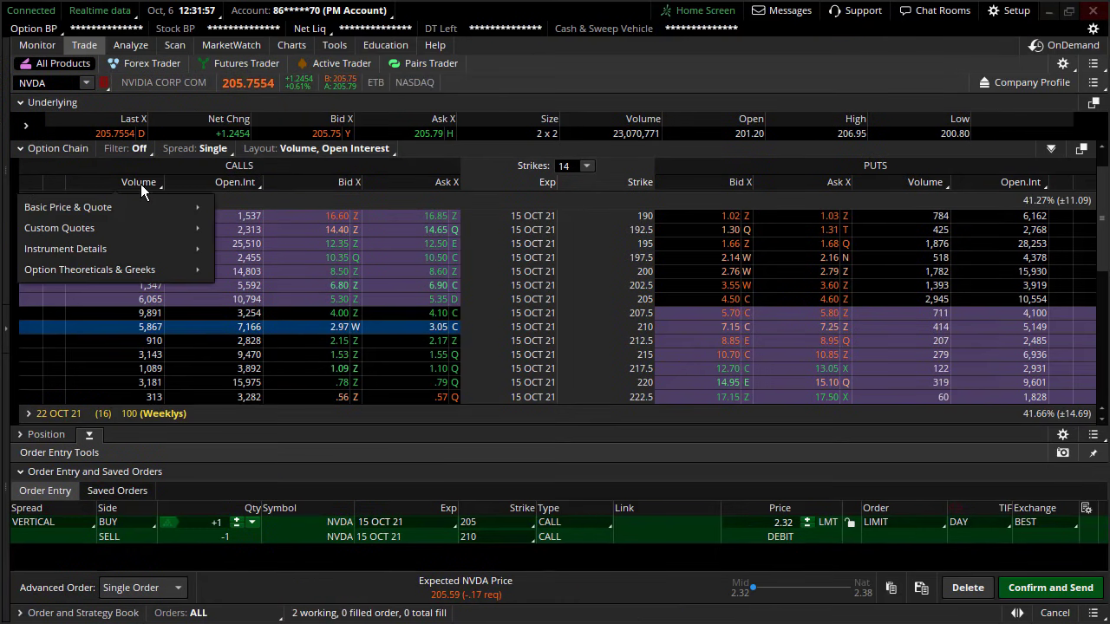
mouse_move(159, 274)
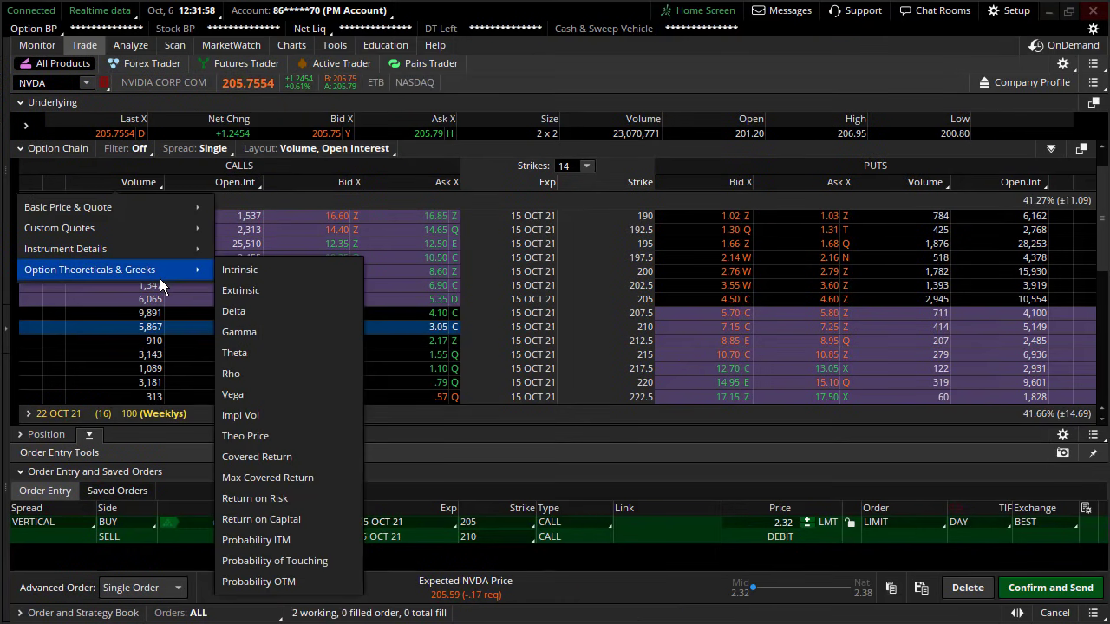
click(283, 336)
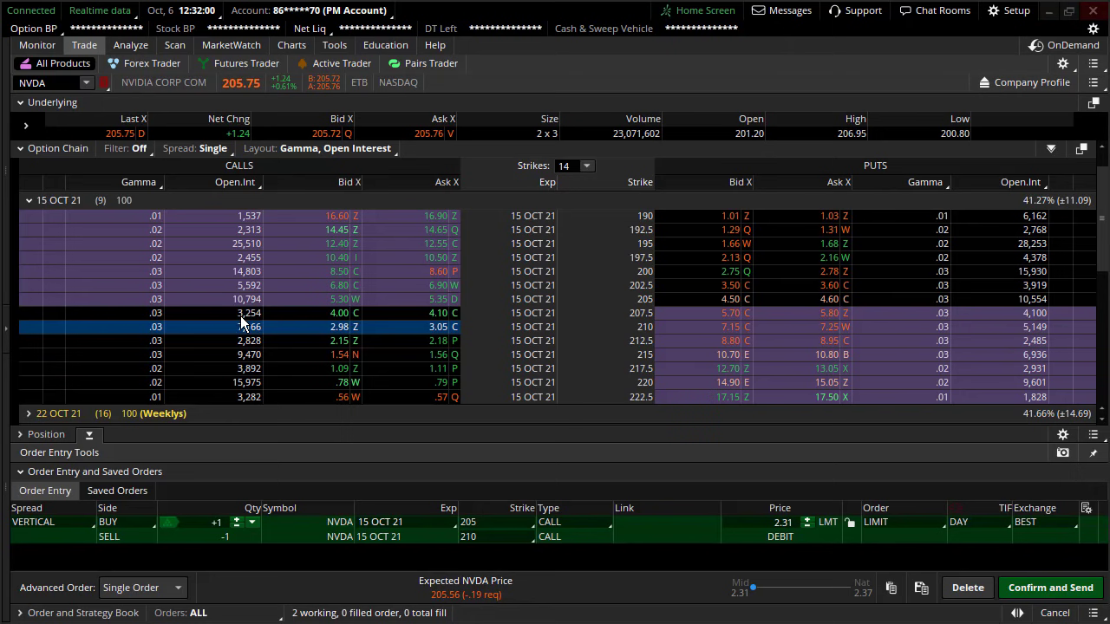
click(142, 299)
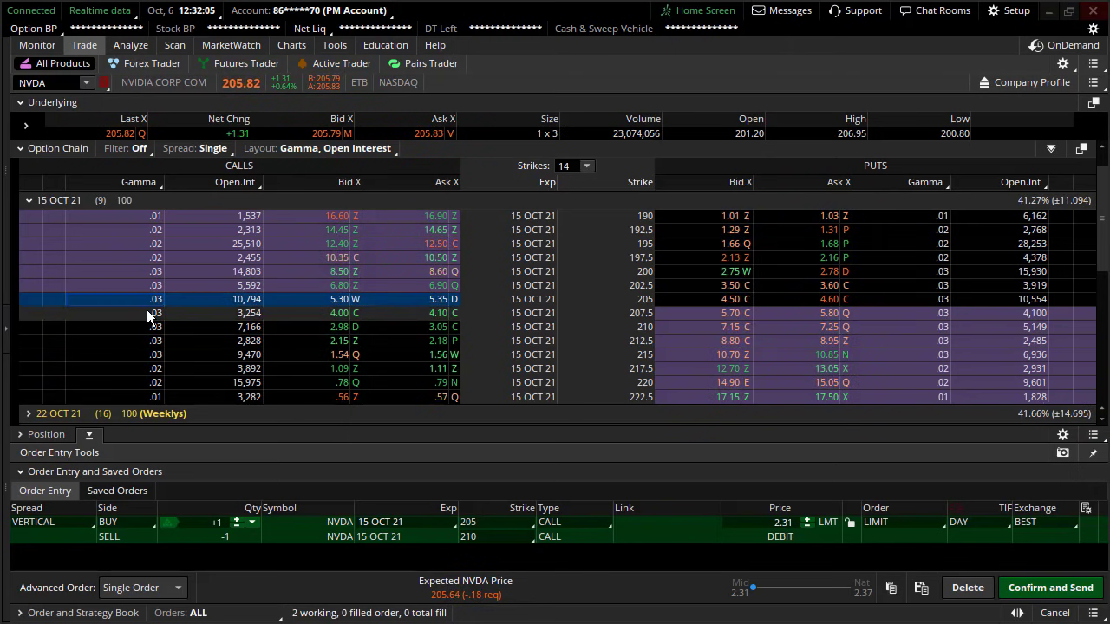
click(140, 326)
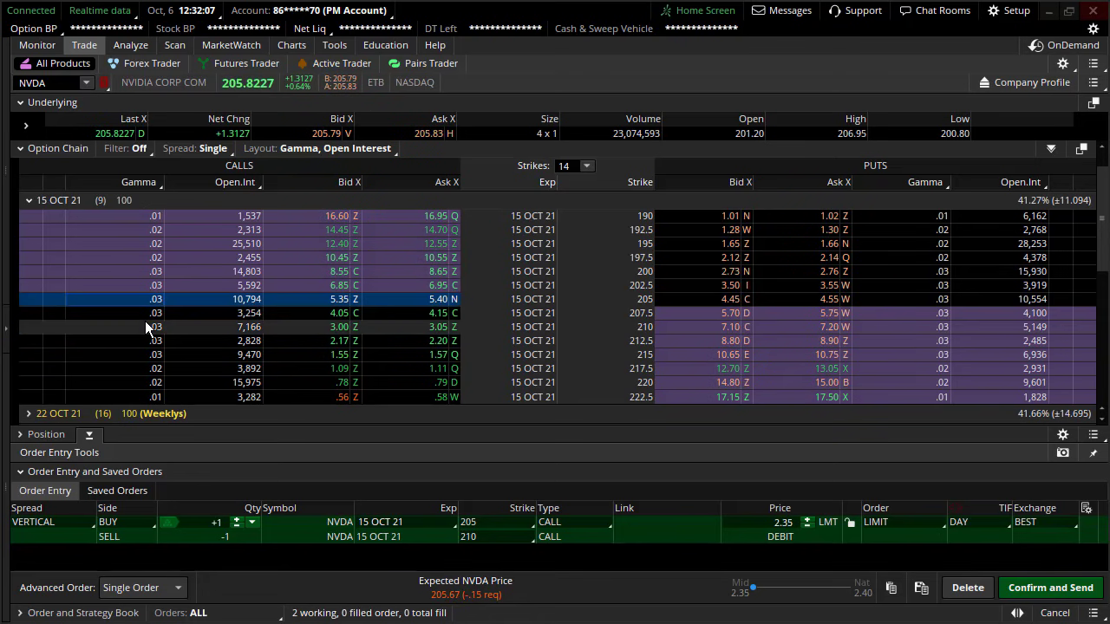
Replace the Gamma column with Theta and compare the 205 and 210 calls.
click(146, 182)
mouse_move(173, 274)
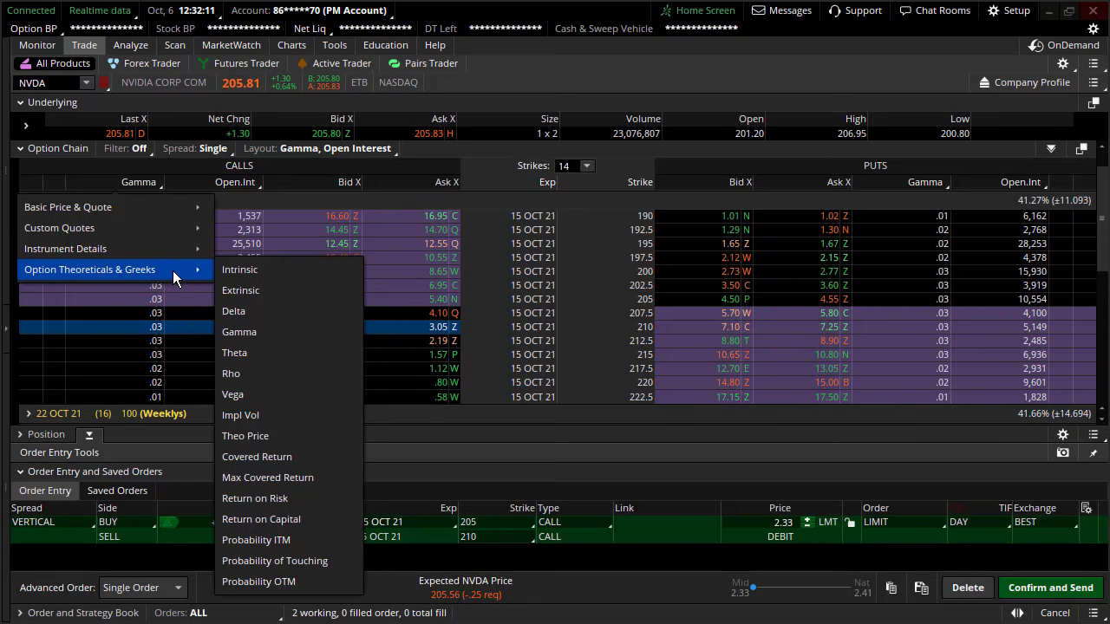
click(256, 351)
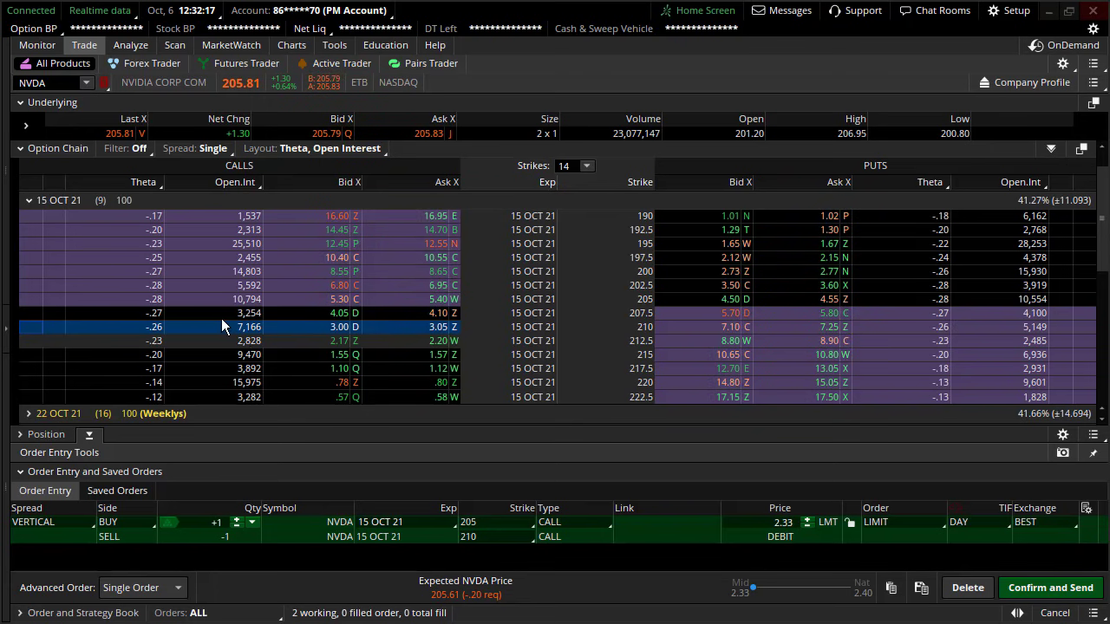
click(130, 298)
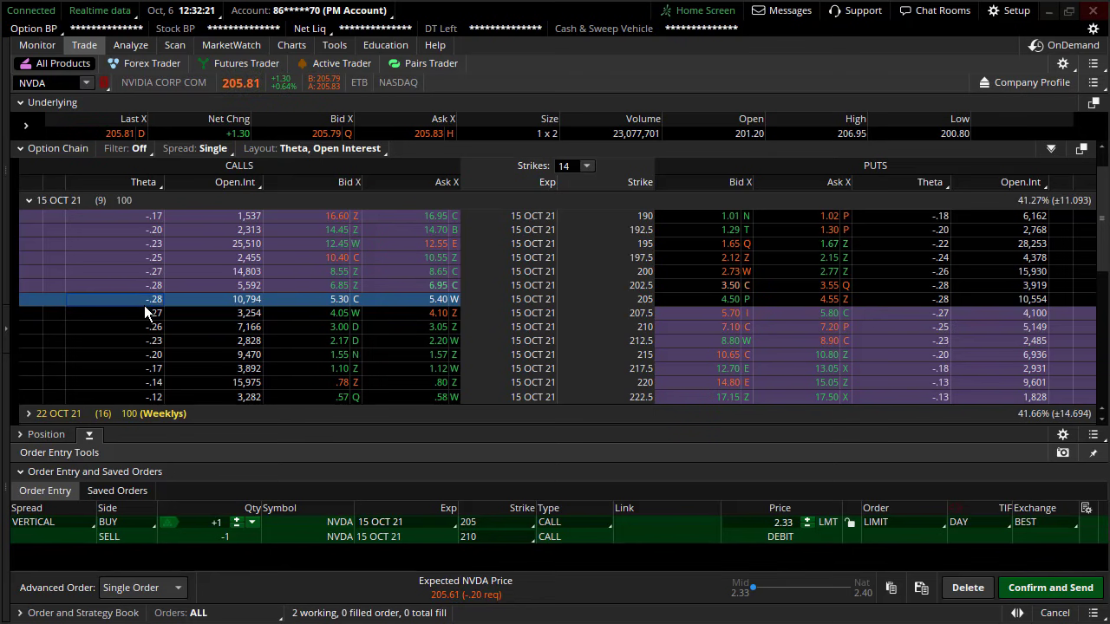
click(143, 328)
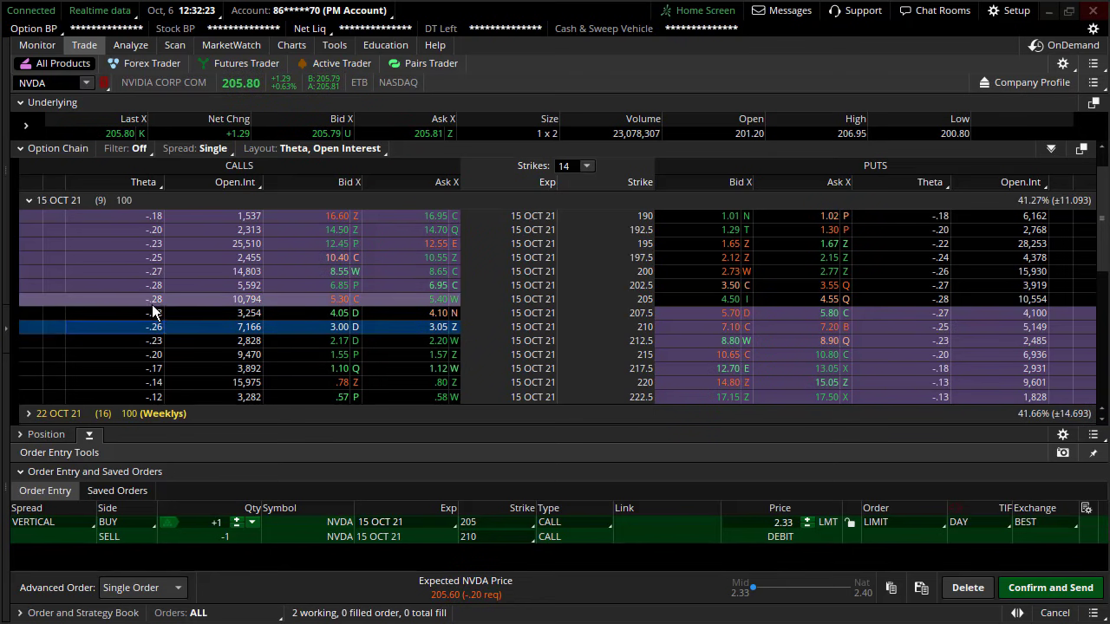
Replace the Theta column with Vega and compare the 205 and 210 calls.
click(146, 181)
mouse_move(174, 271)
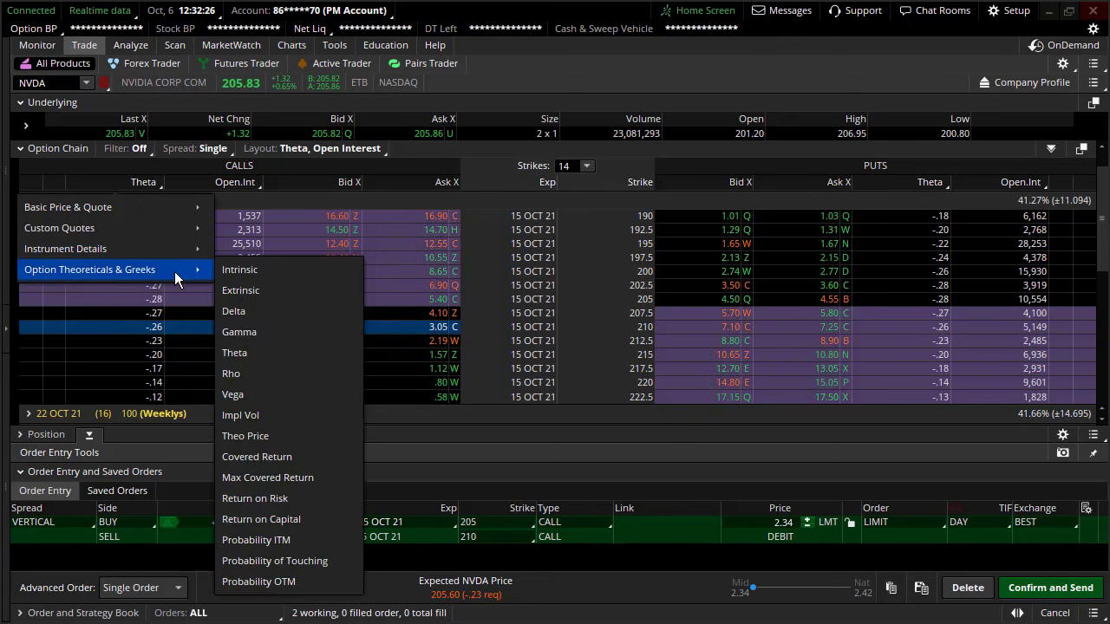
click(279, 396)
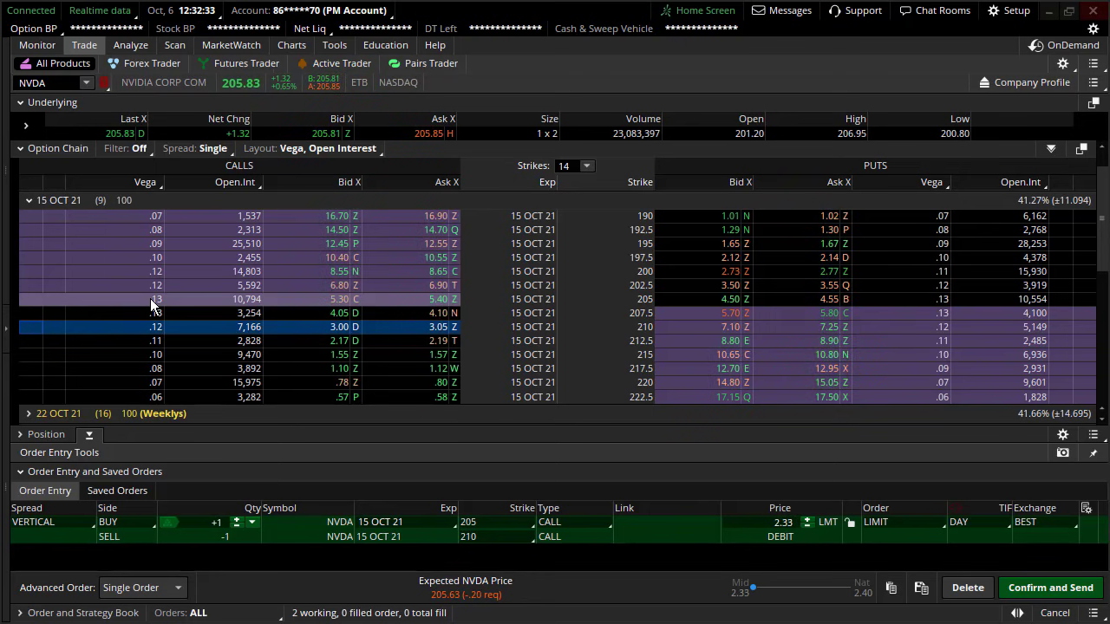
click(150, 298)
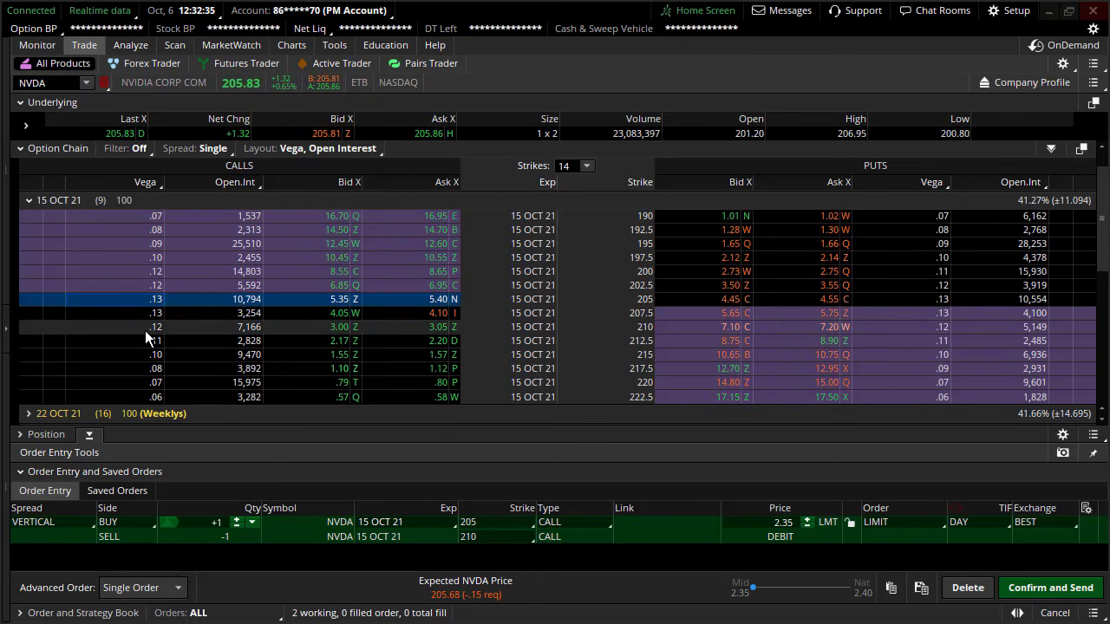
click(145, 330)
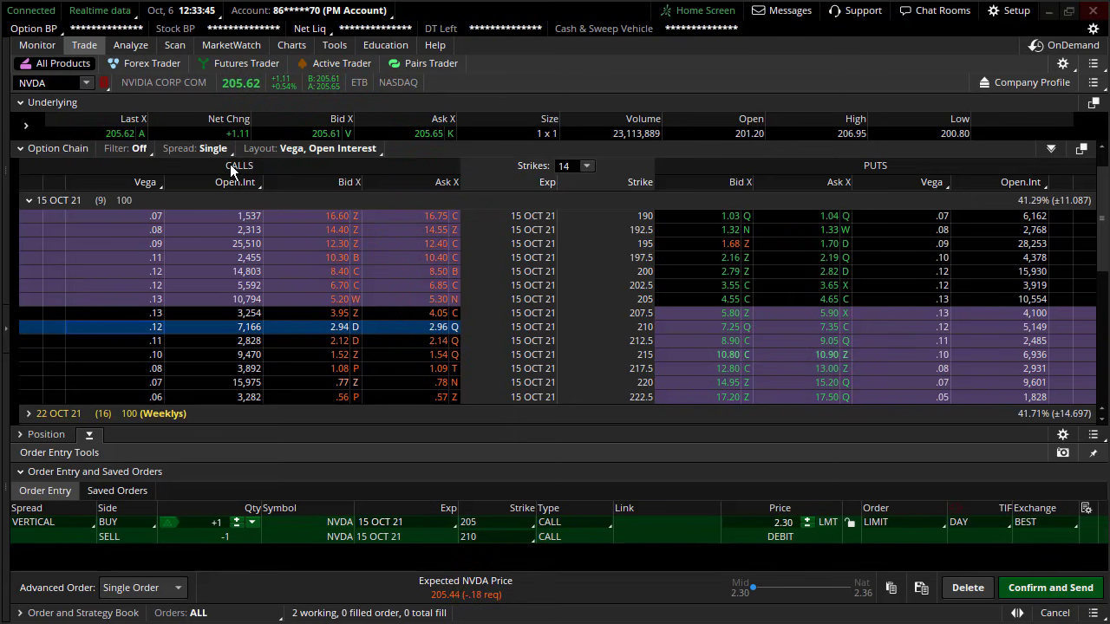
Show the watchlist sidebar again and delete the unsent NVDA 205/210 call vertical order.
click(7, 328)
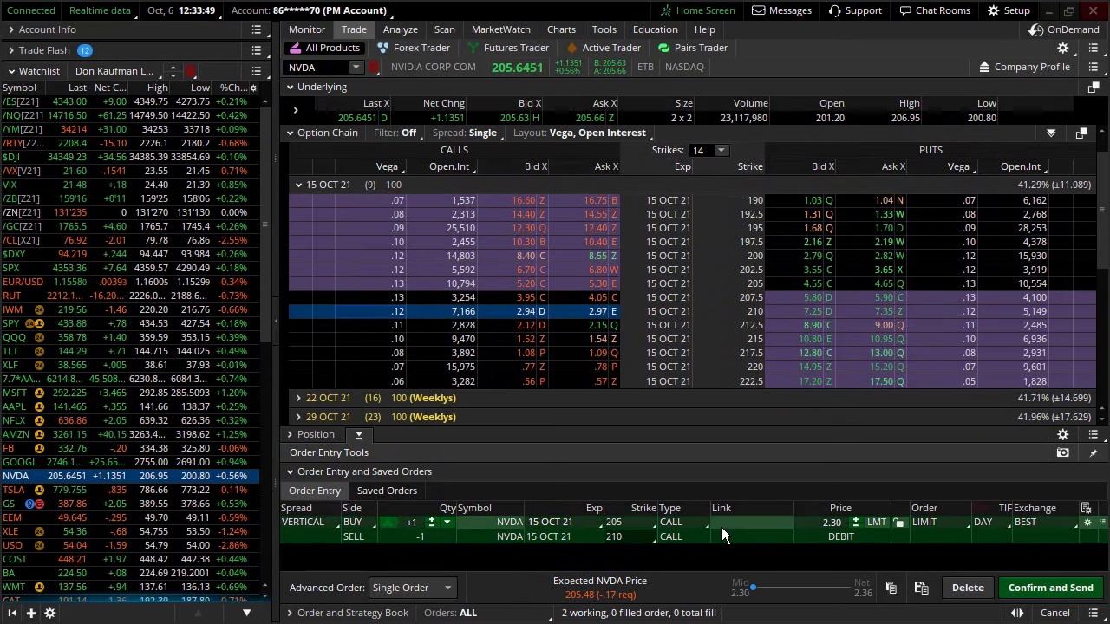
click(967, 589)
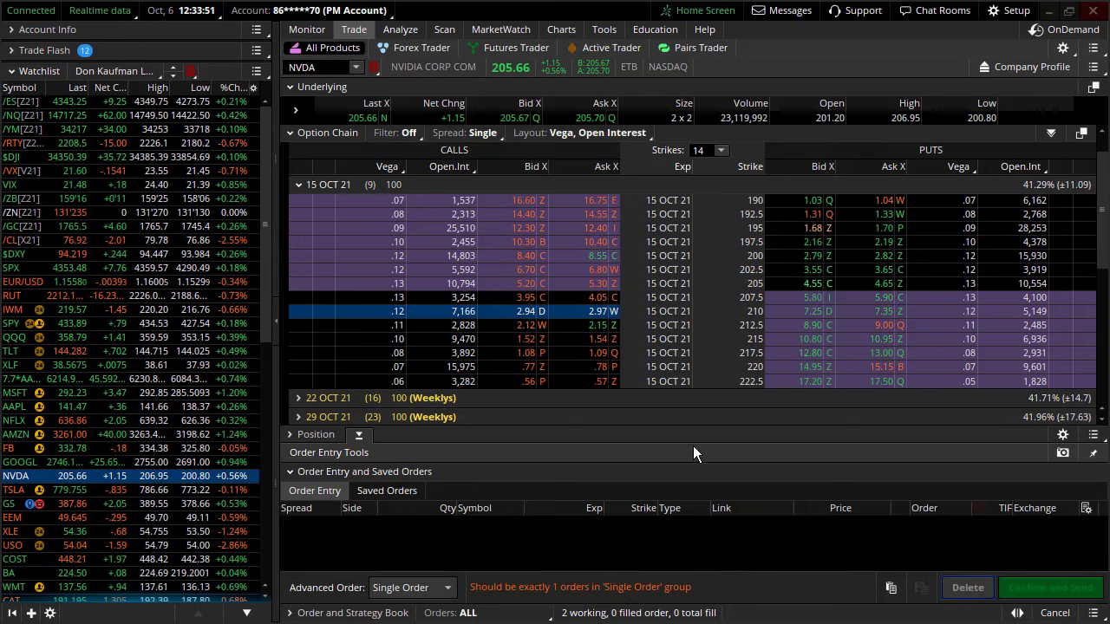
Load XLE, open its daily chart zoomed to August through early October, and hide the watchlist sidebar.
click(202, 534)
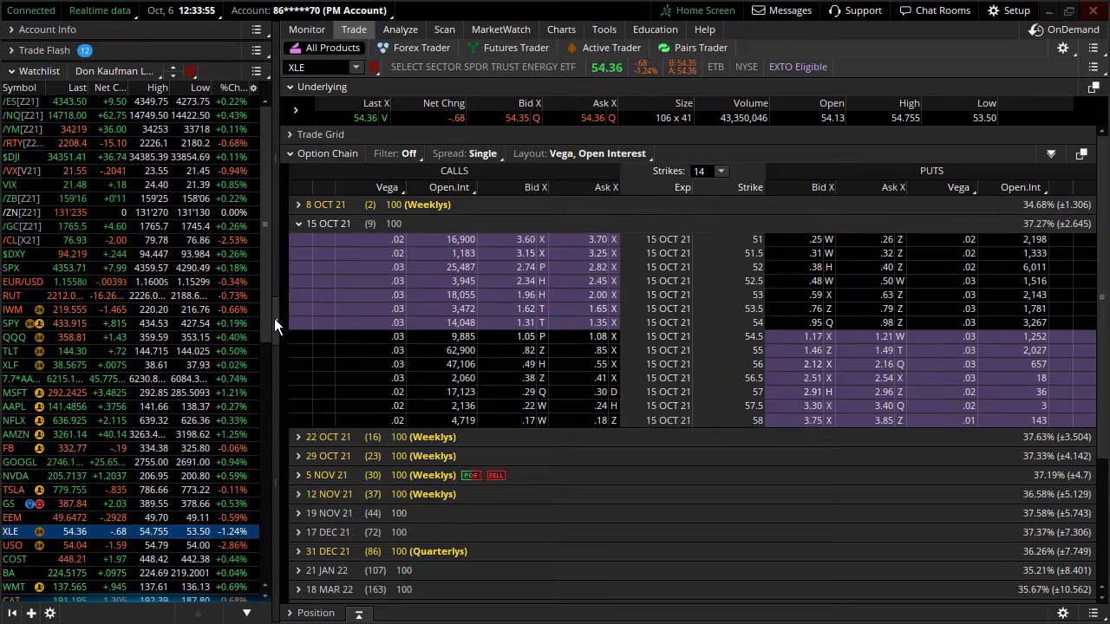
click(561, 28)
scroll(821, 339, up, 3)
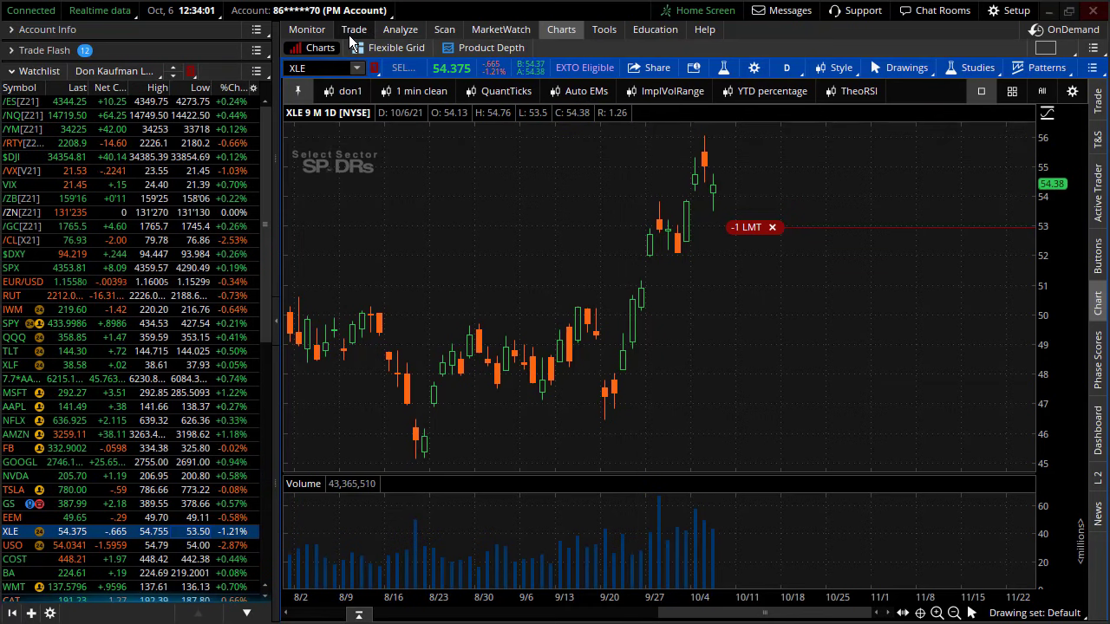
click(277, 322)
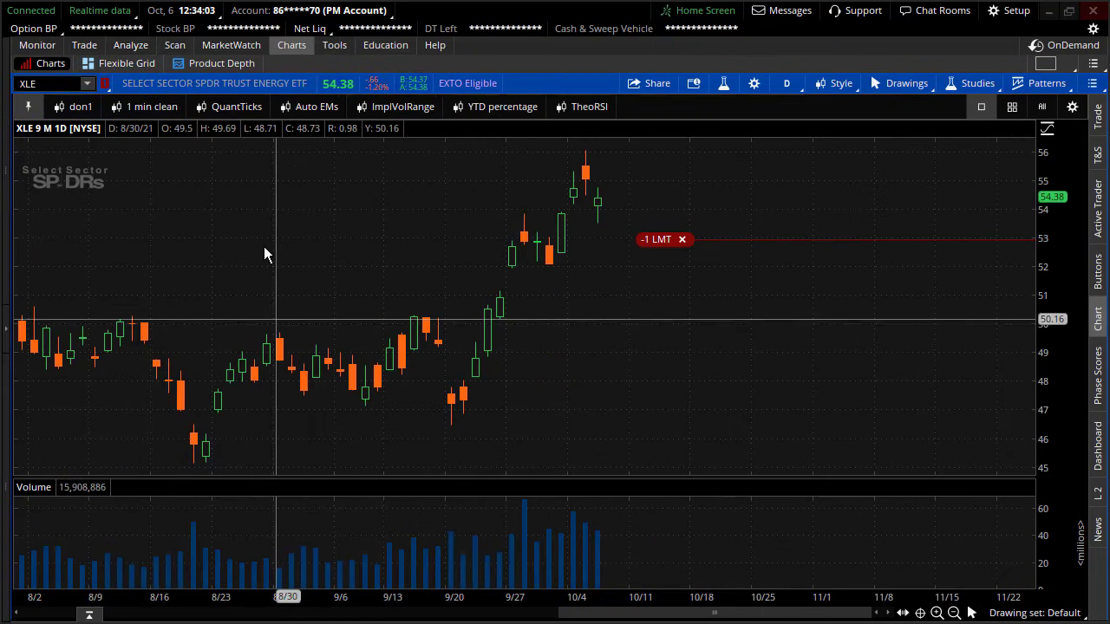
click(98, 46)
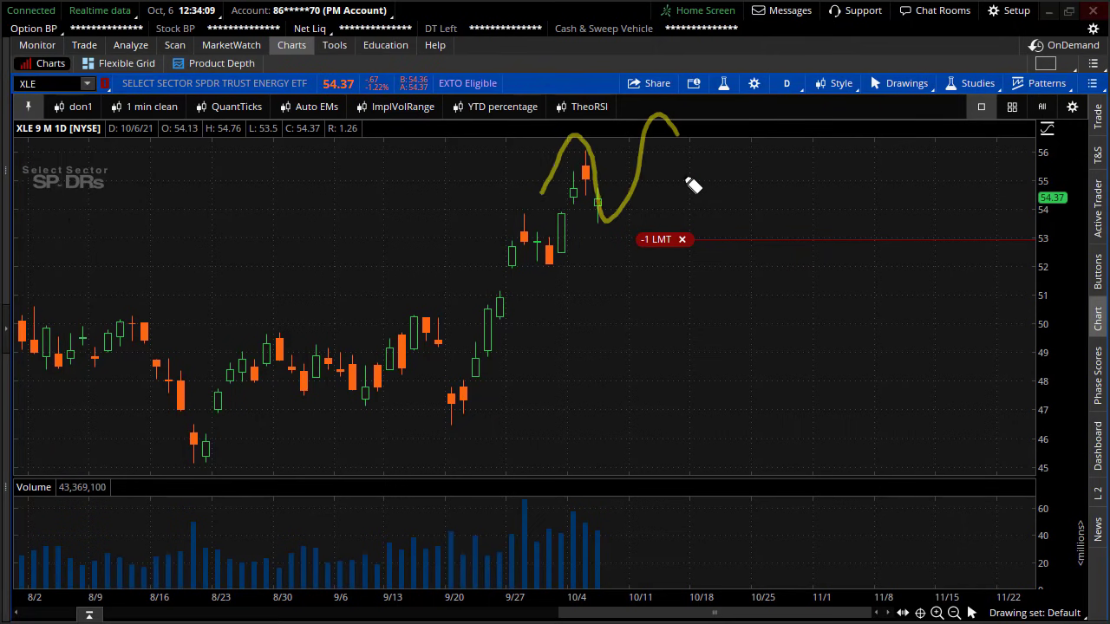
Open XLE's 5 NOV 21 option chain and set up a one-lot buy order for the 56/54 put vertical.
key(Escape)
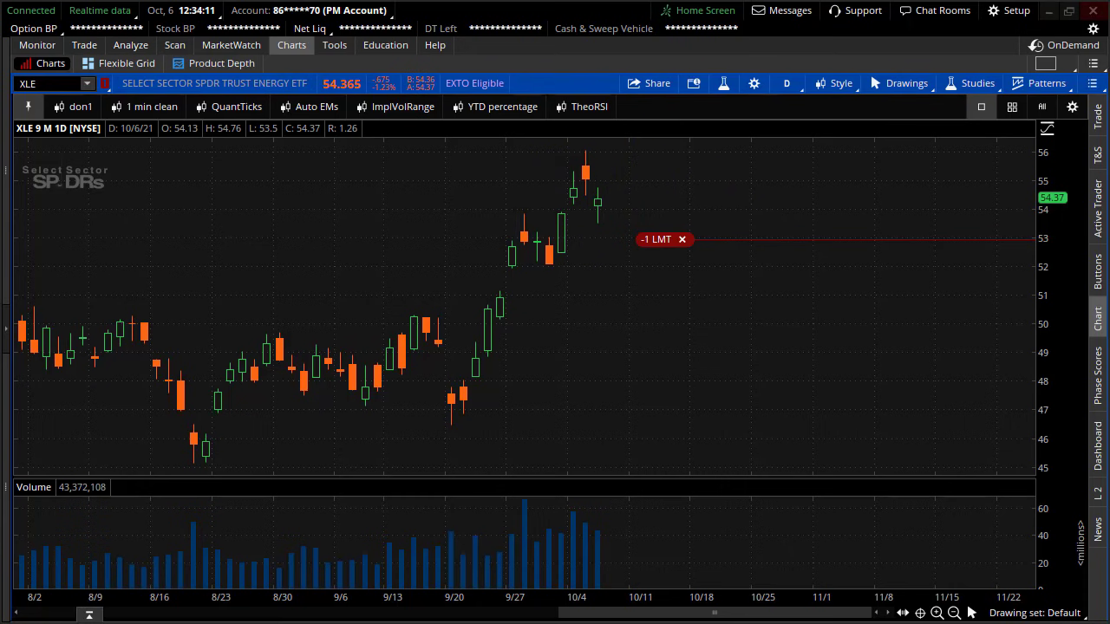
click(84, 44)
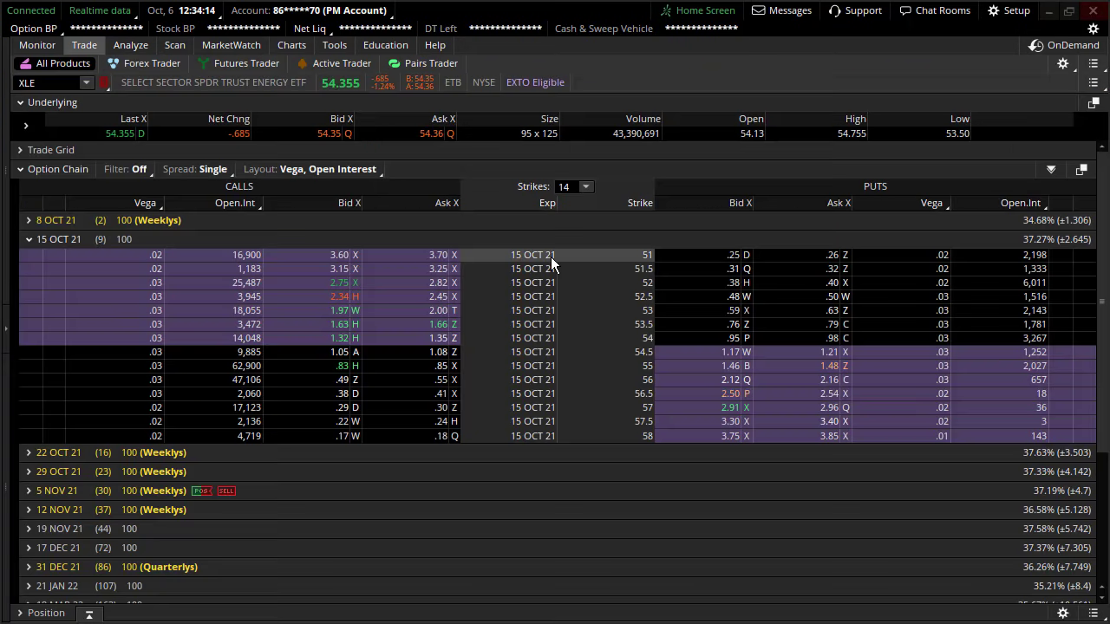
click(65, 234)
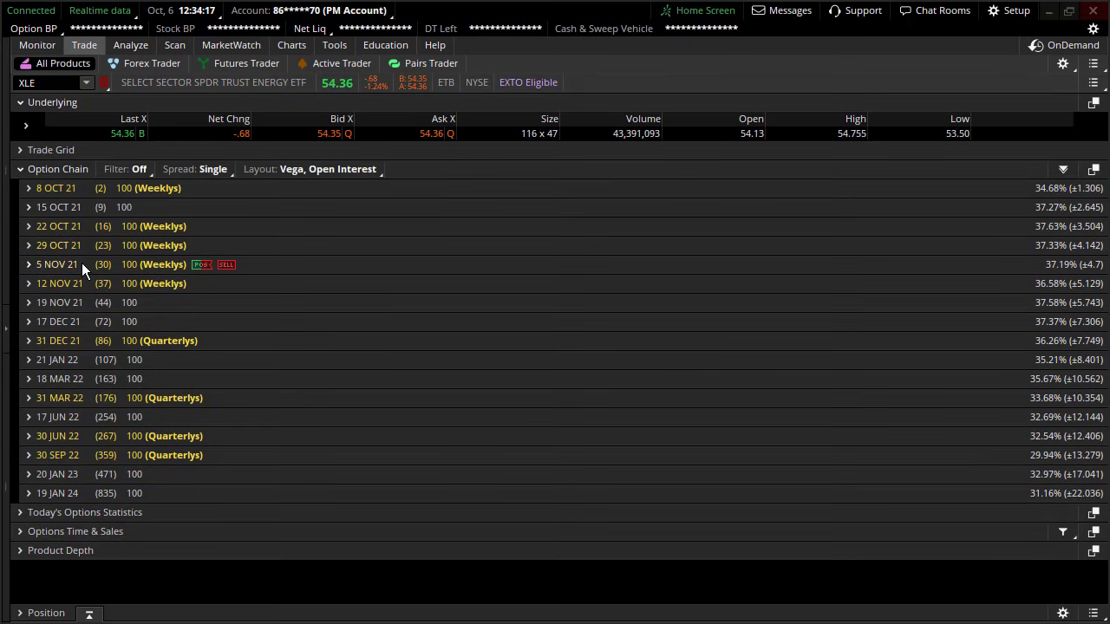
click(82, 263)
click(822, 424)
click(721, 385)
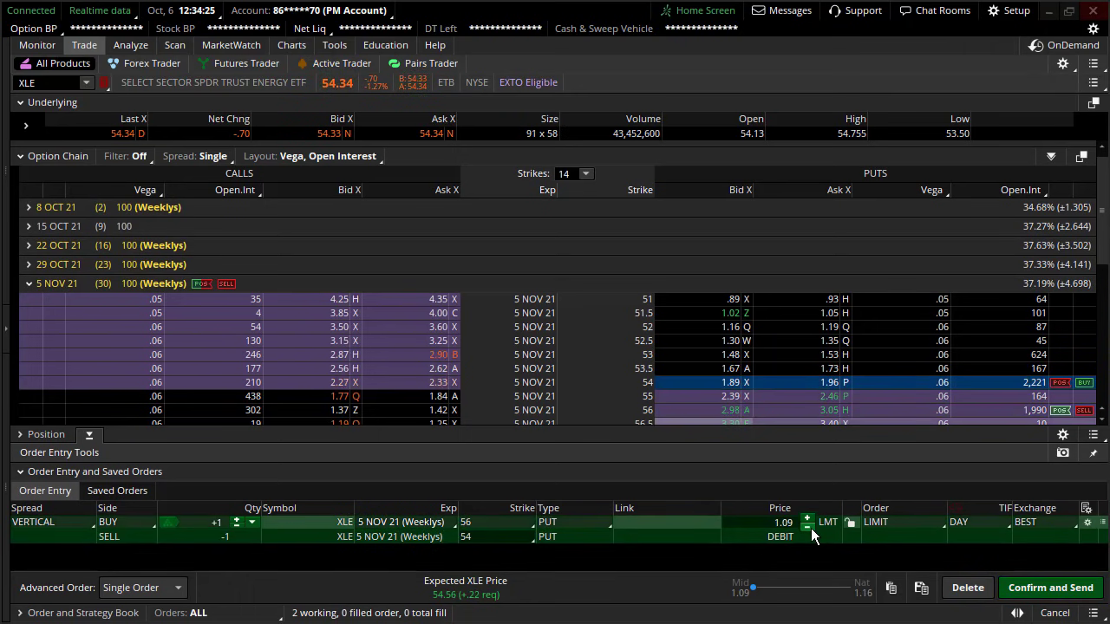
Check the existing XLE position's legs and delete the unsent 56/54 put vertical order.
click(69, 440)
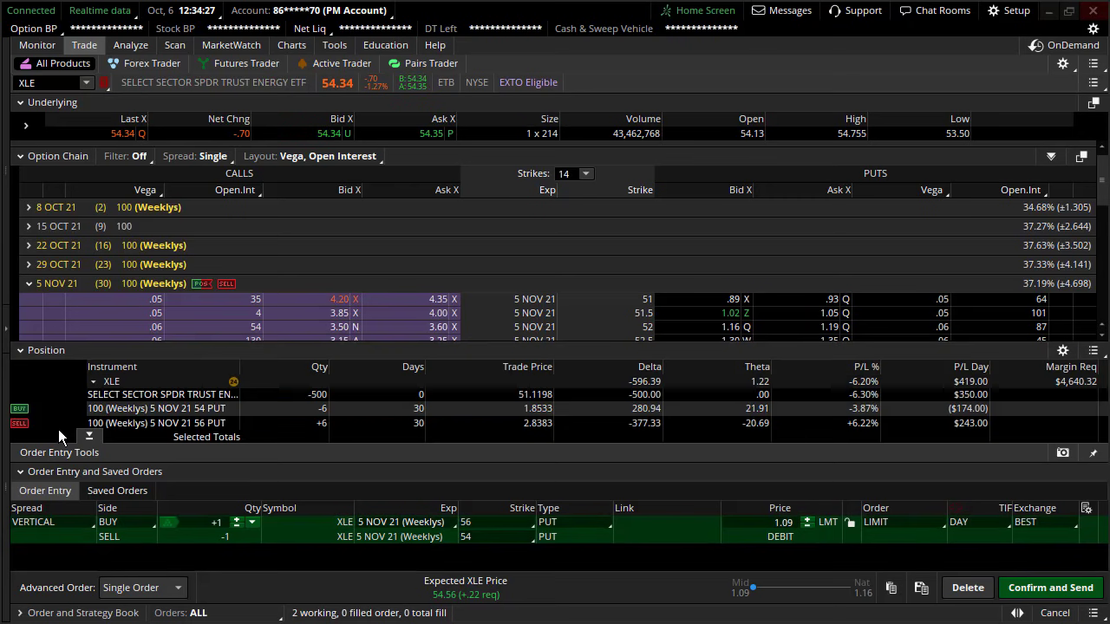
click(39, 355)
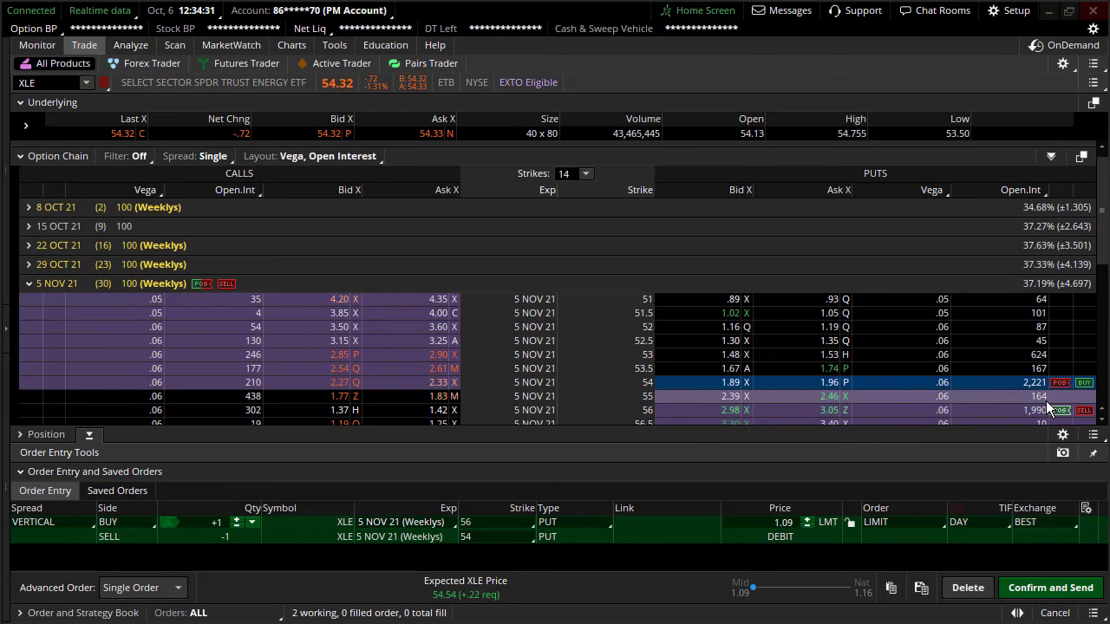
click(964, 588)
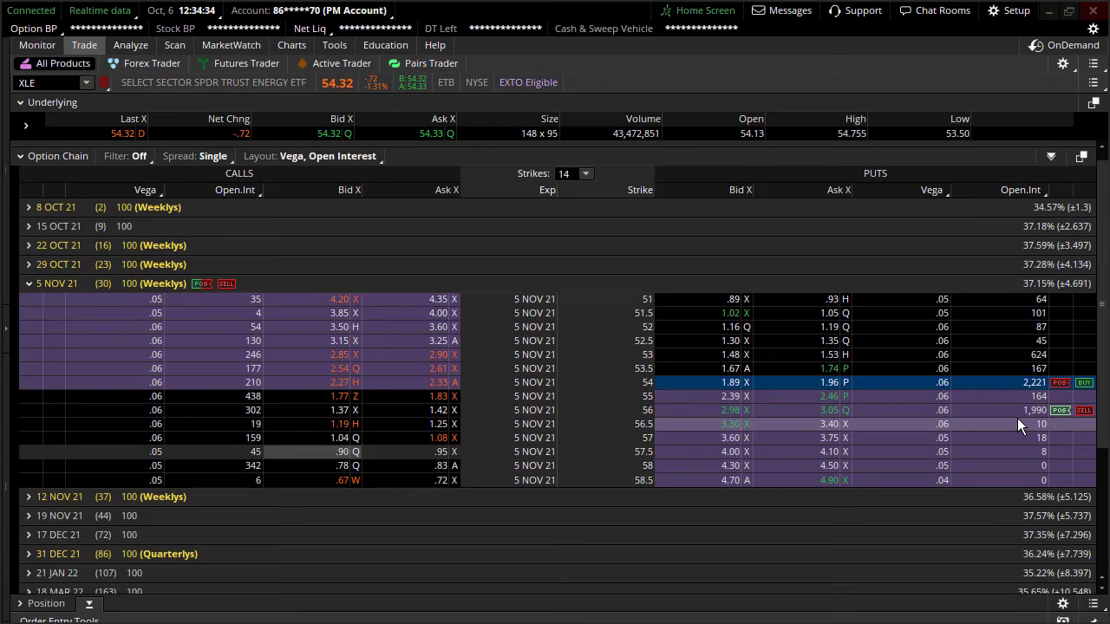
Show the watchlist sidebar again and examine /NQ's daily chart from August to early October, followed by its one-minute chart.
click(71, 285)
click(5, 336)
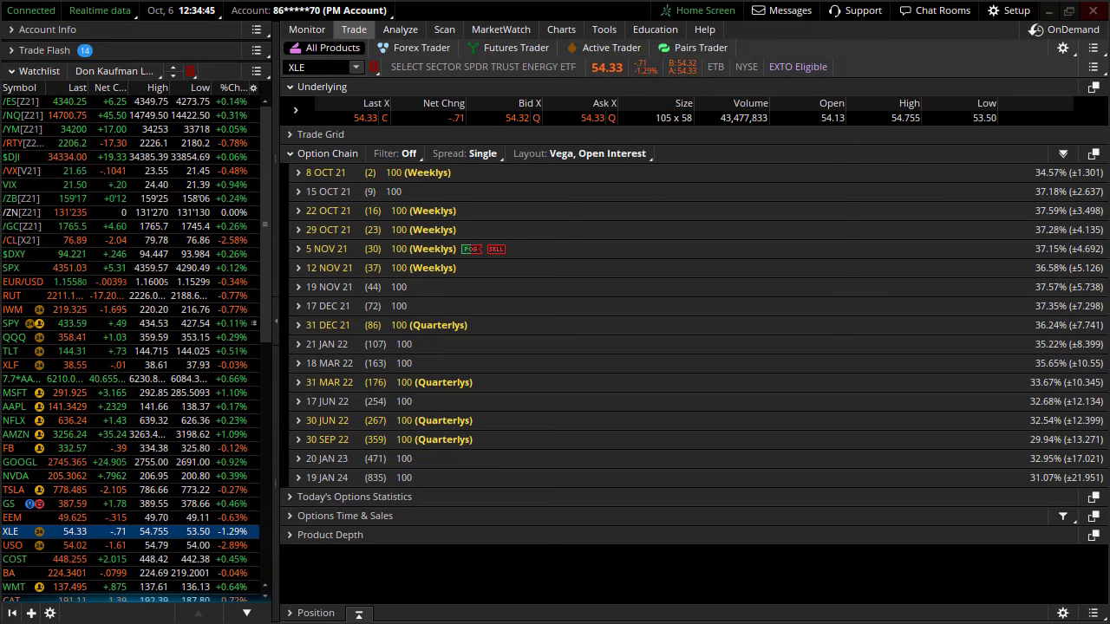
click(572, 26)
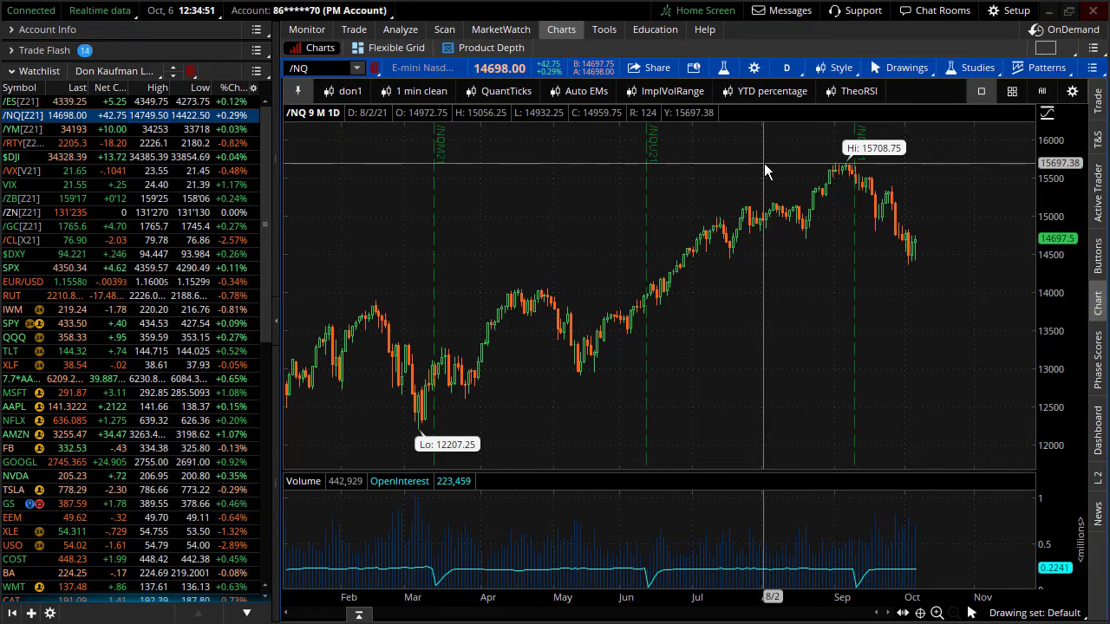
scroll(768, 174, up, 5)
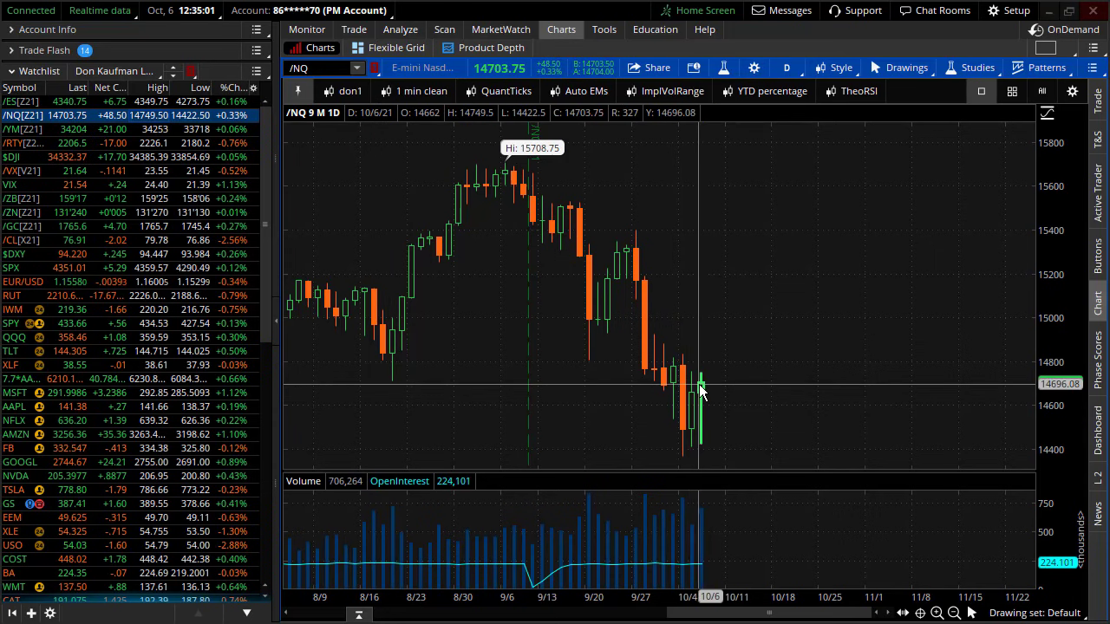
click(393, 96)
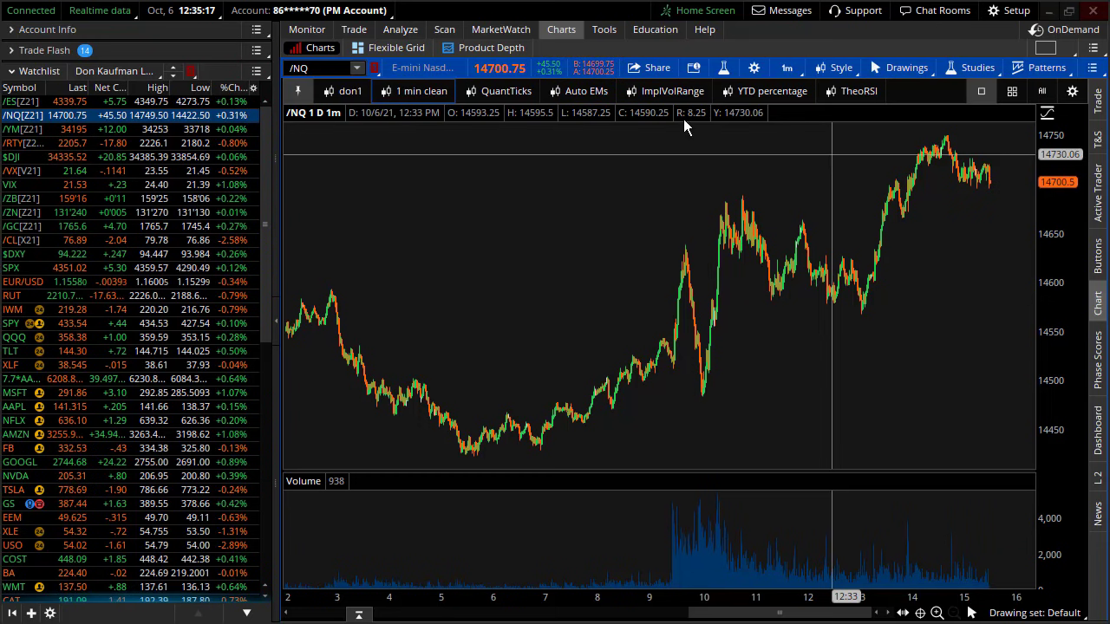
Compare today's options statistics for NVDA, FB and AAPL, including call and put volumes.
click(93, 476)
click(356, 31)
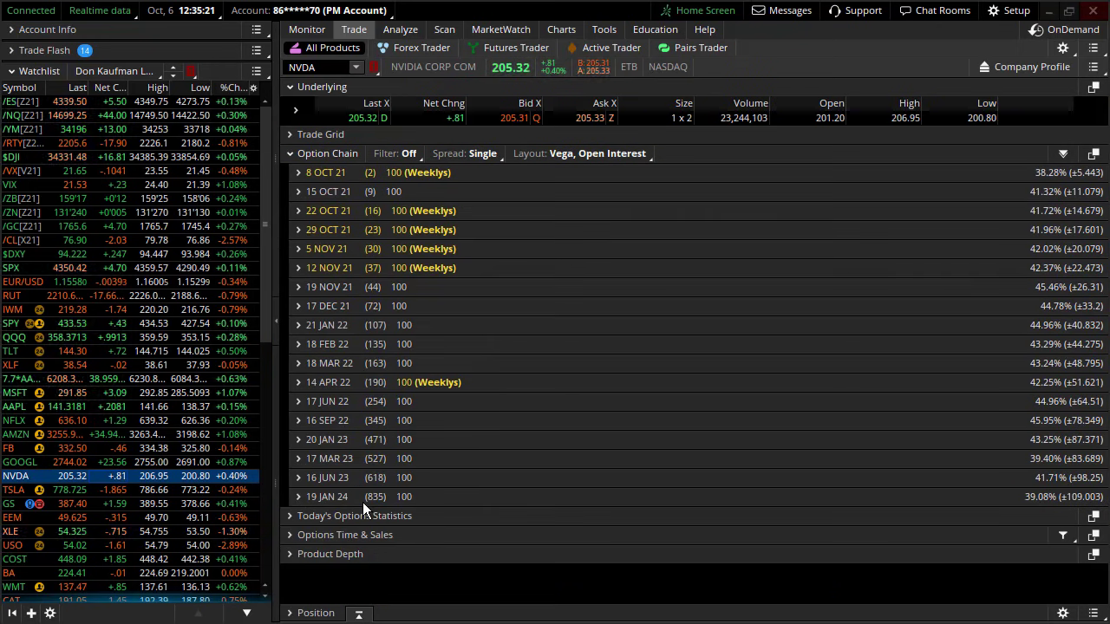
click(360, 515)
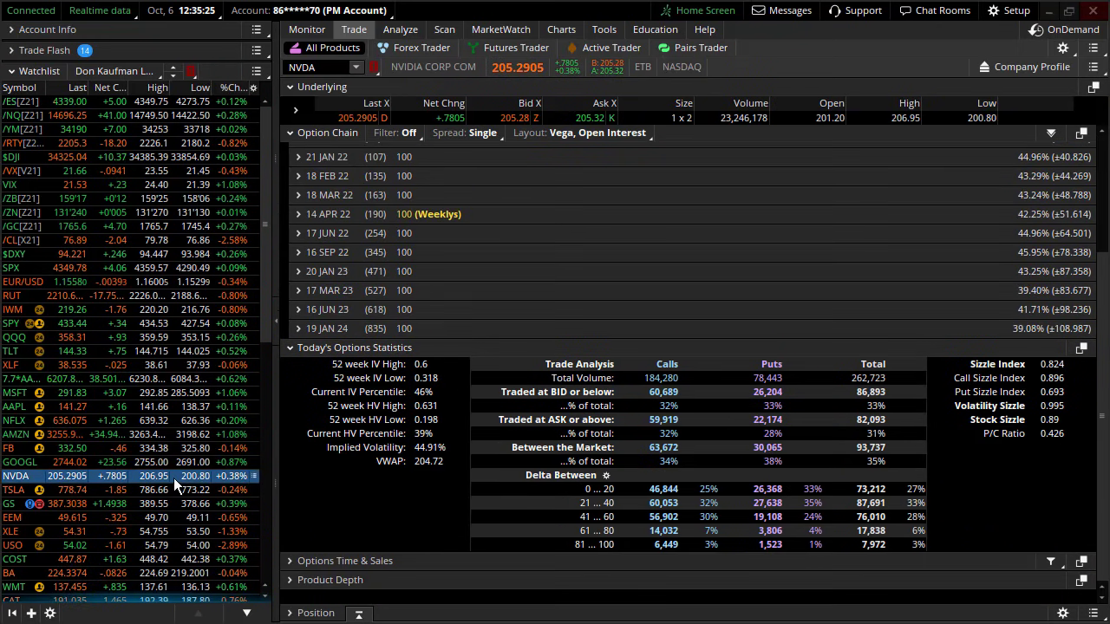
click(156, 449)
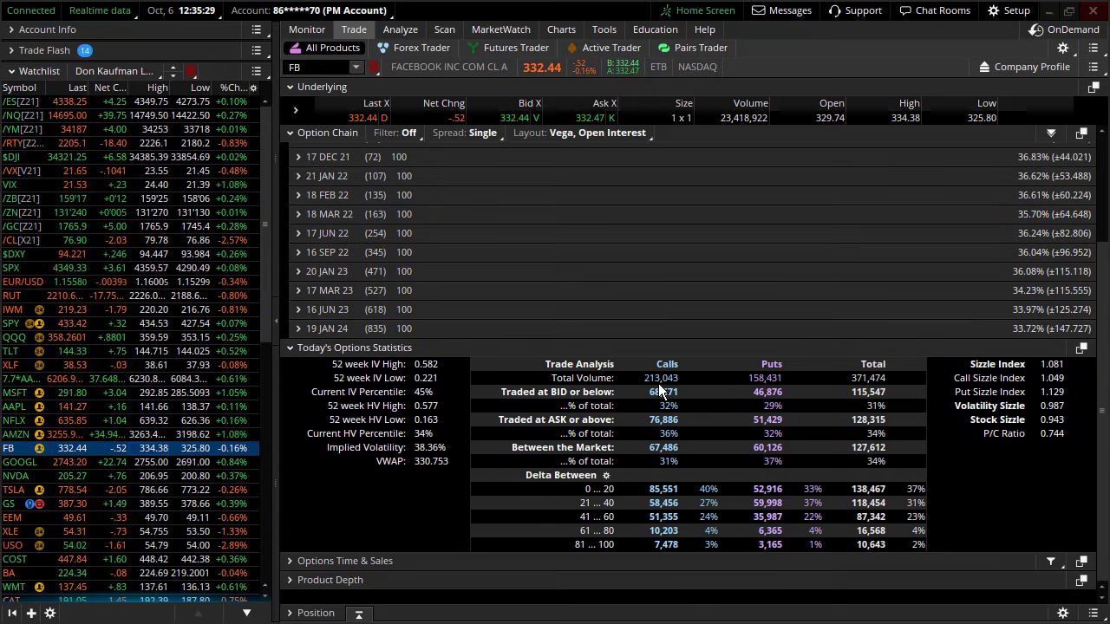
click(156, 406)
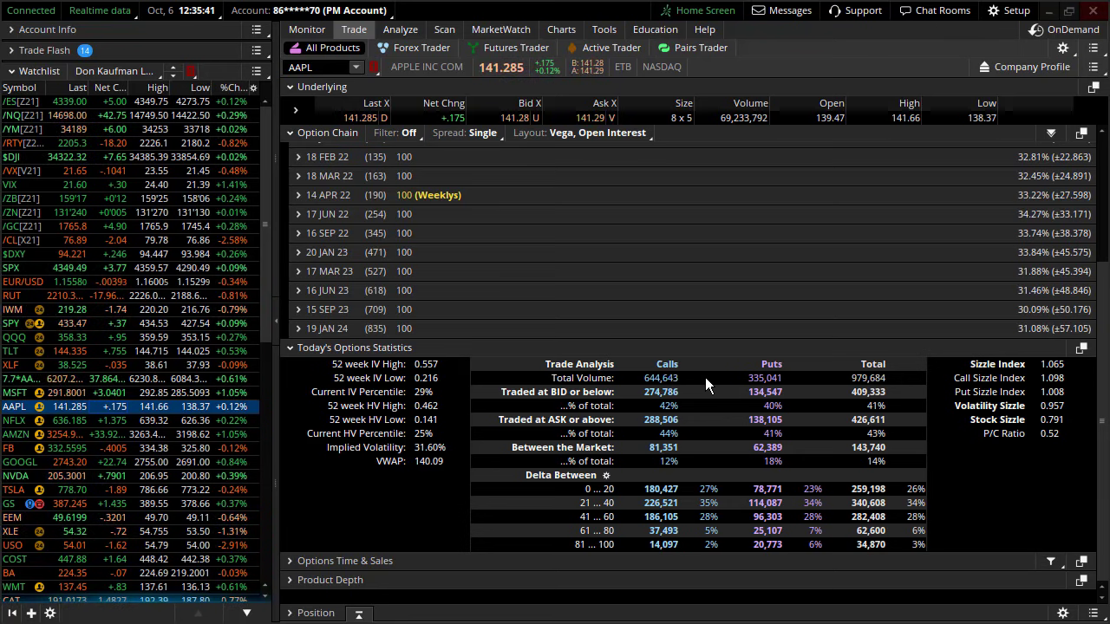
Compare today's options statistics for SPY and SPX, and collapse the statistics section when done.
click(129, 322)
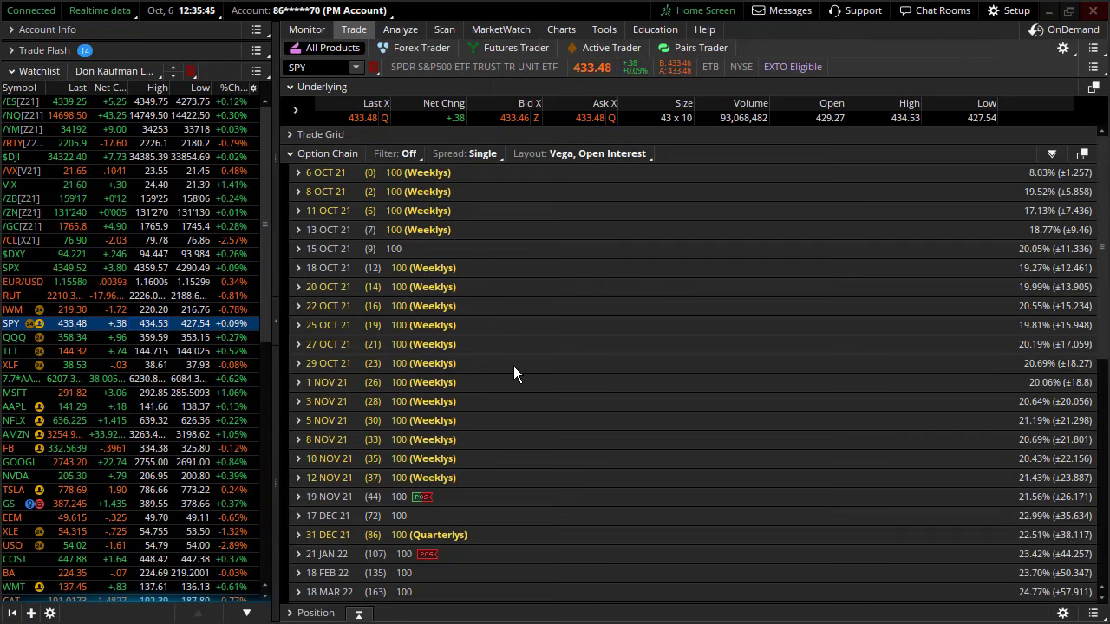
scroll(520, 382, down, 5)
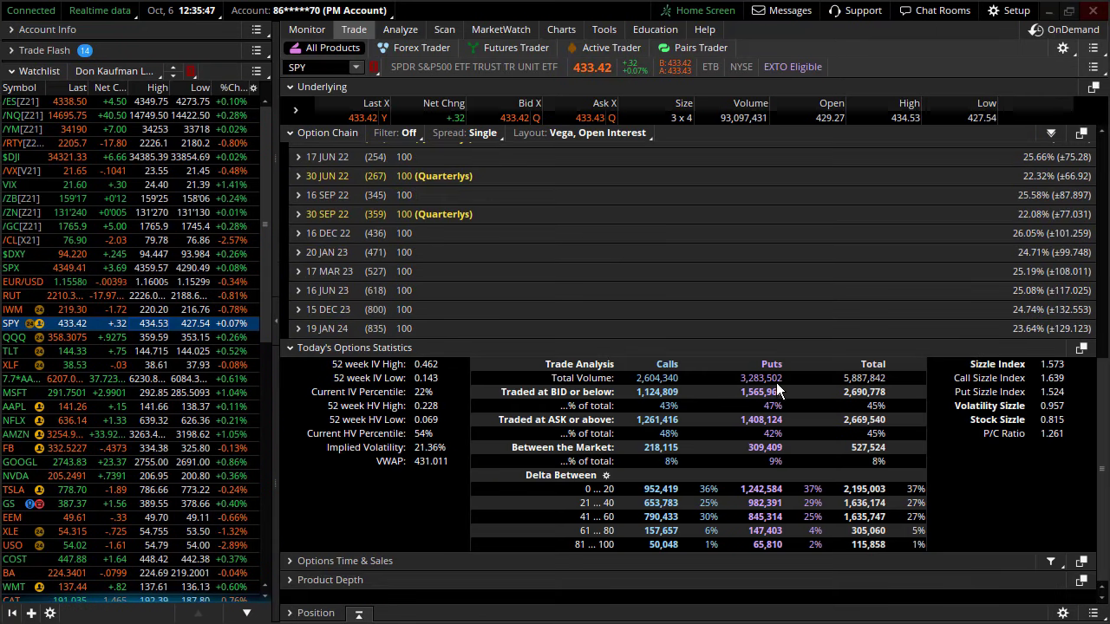
click(152, 268)
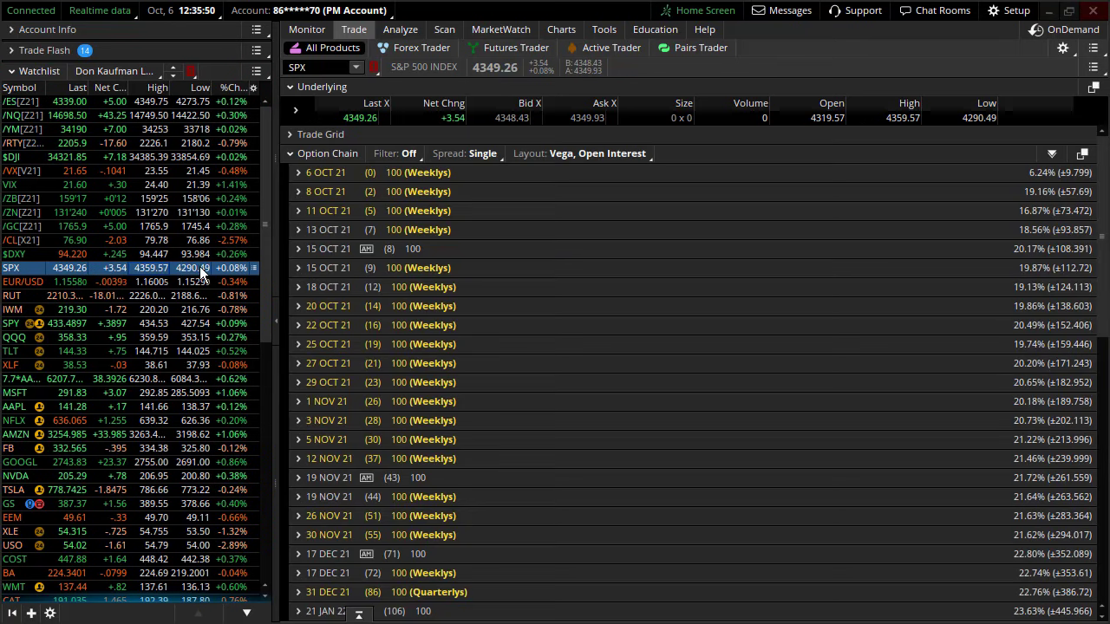
scroll(632, 362, down, 5)
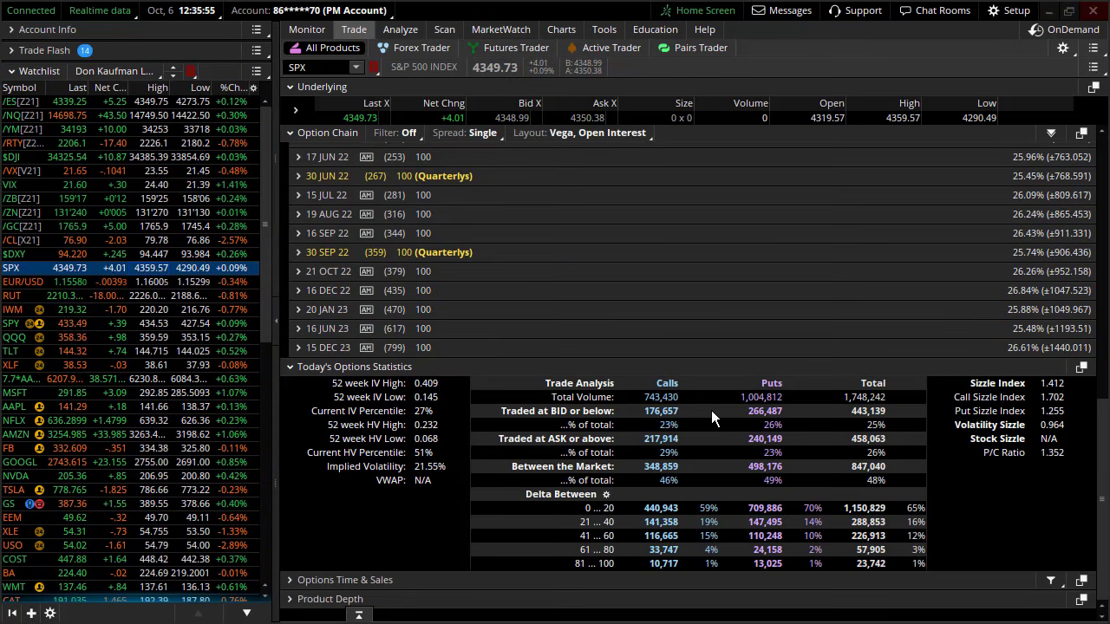
click(338, 367)
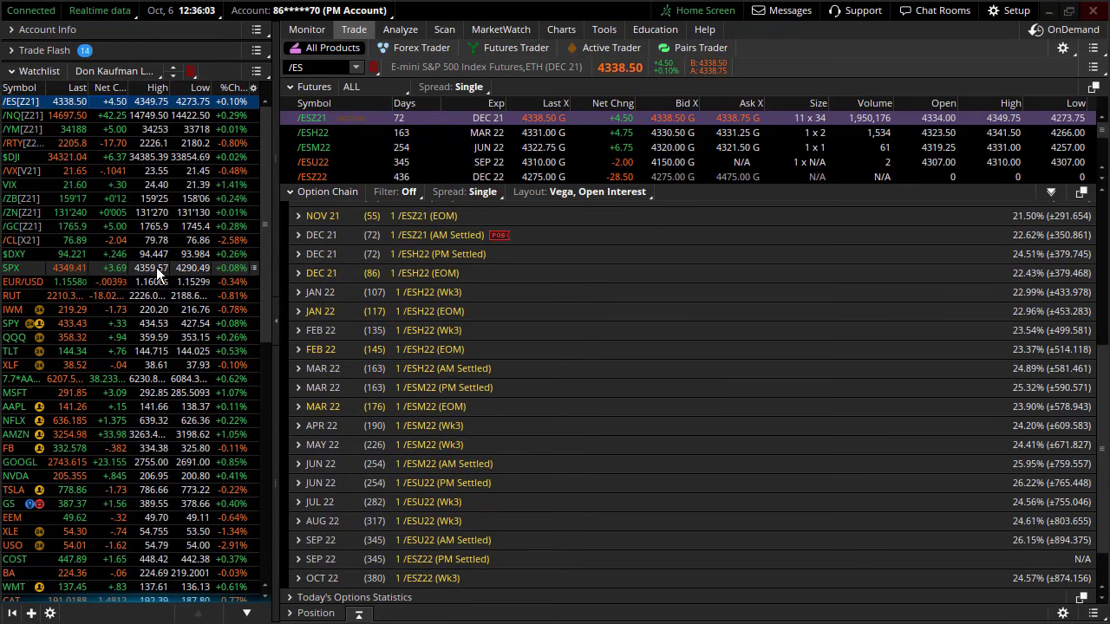
Open SPX's daily chart with the don1 style and zoom in on the early October candles and expected-move lines.
click(568, 31)
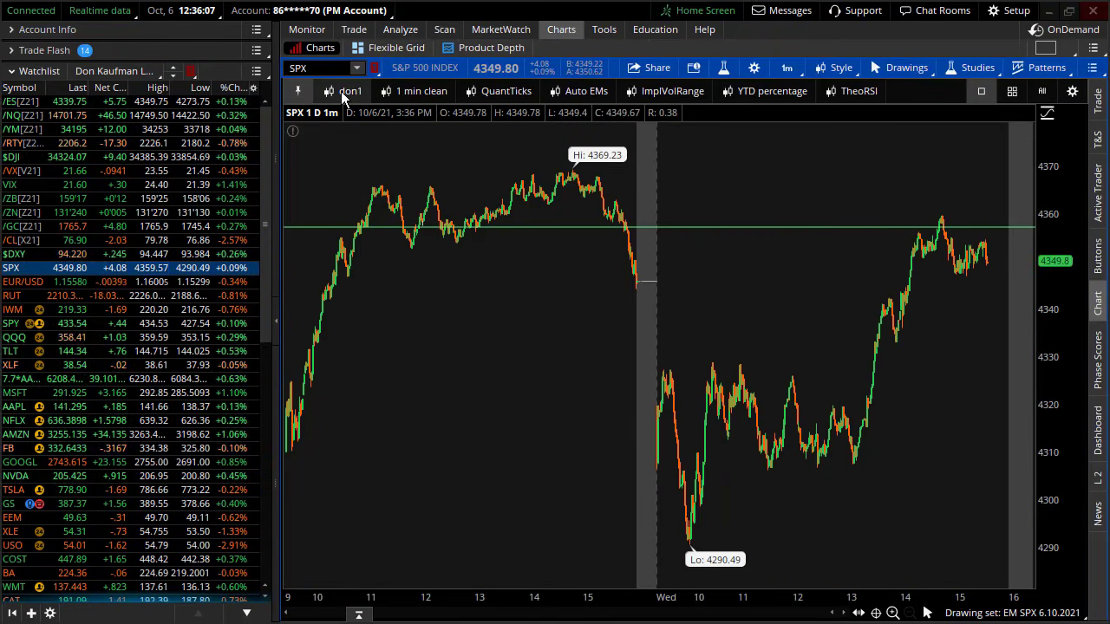
click(341, 92)
scroll(660, 465, up, 5)
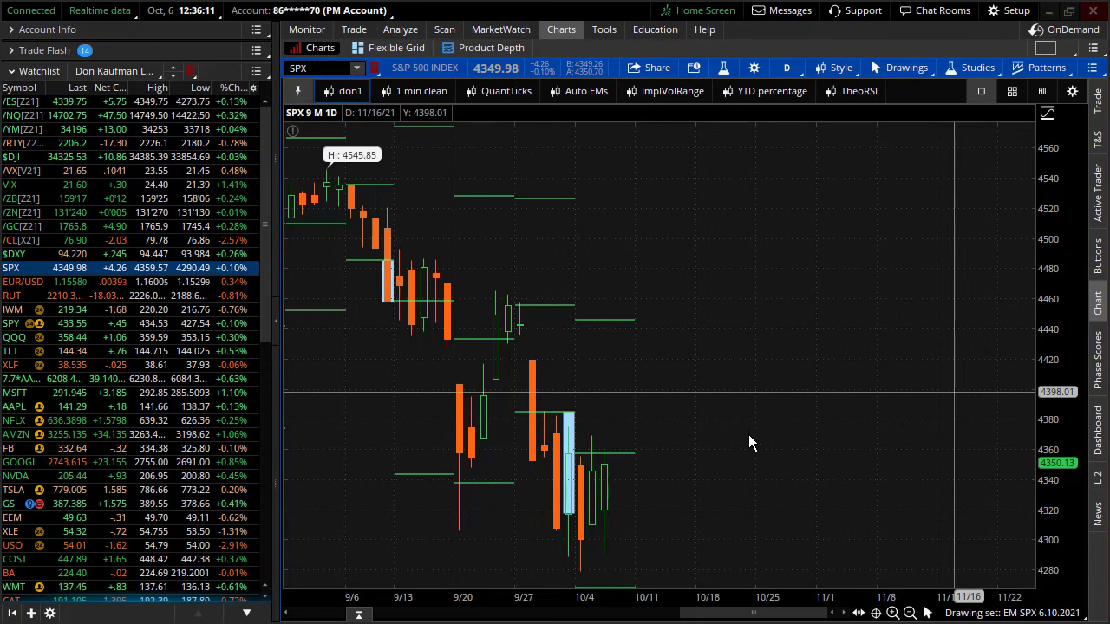
drag(675, 558, 577, 555)
drag(1056, 295, 1079, 572)
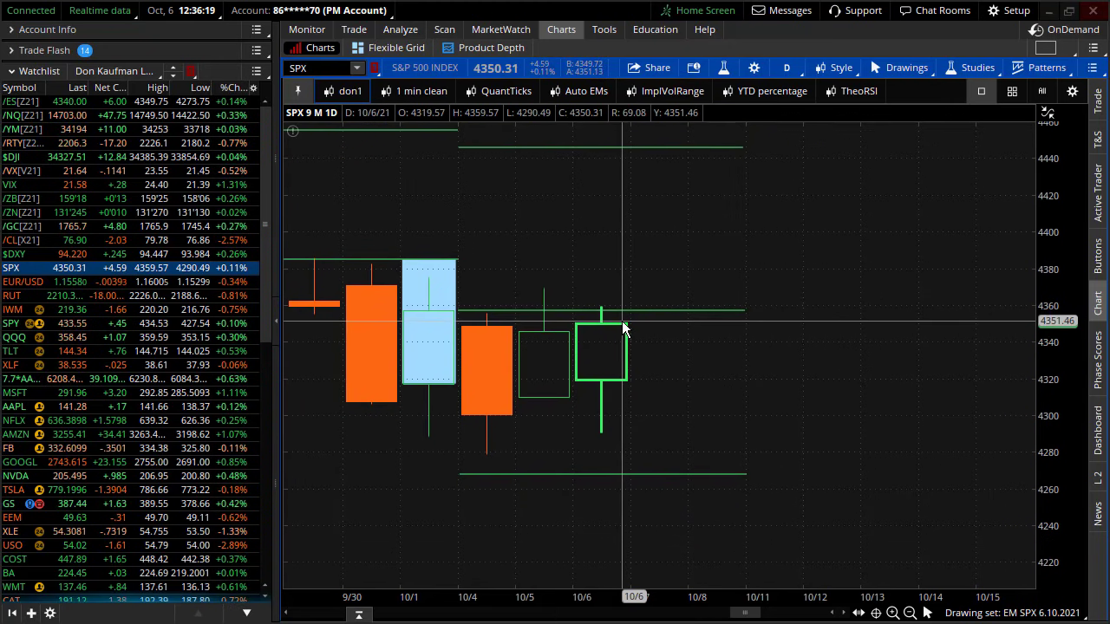